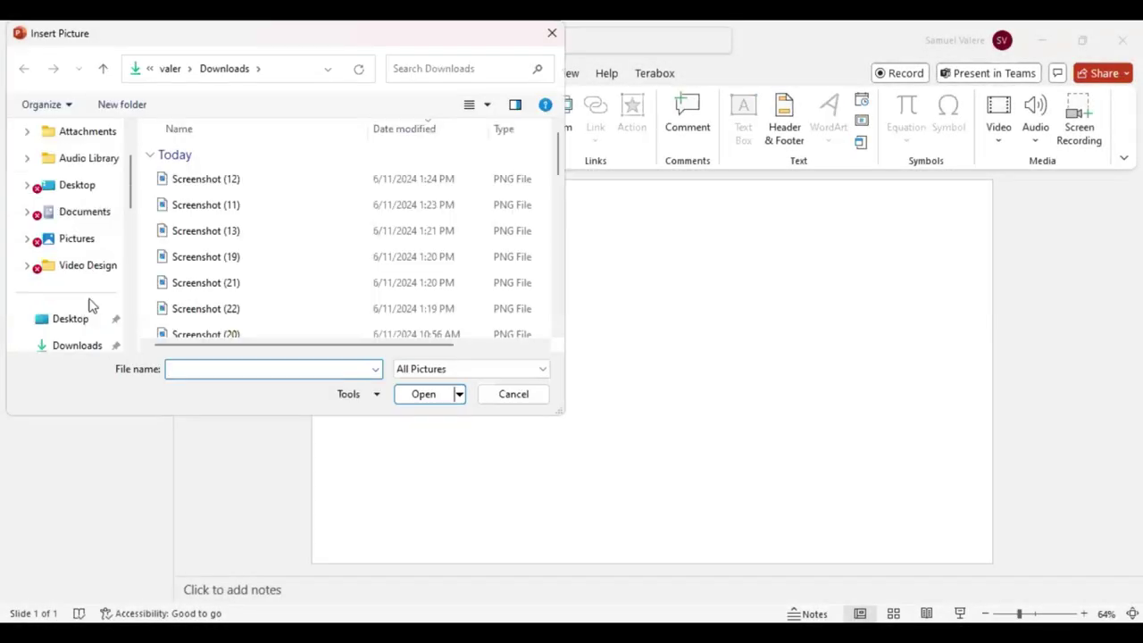
Step: Insert Screenshot (11), enlarge it to 6.77" by 2.73", and centre it on the slide
scroll(76, 268, down, 1)
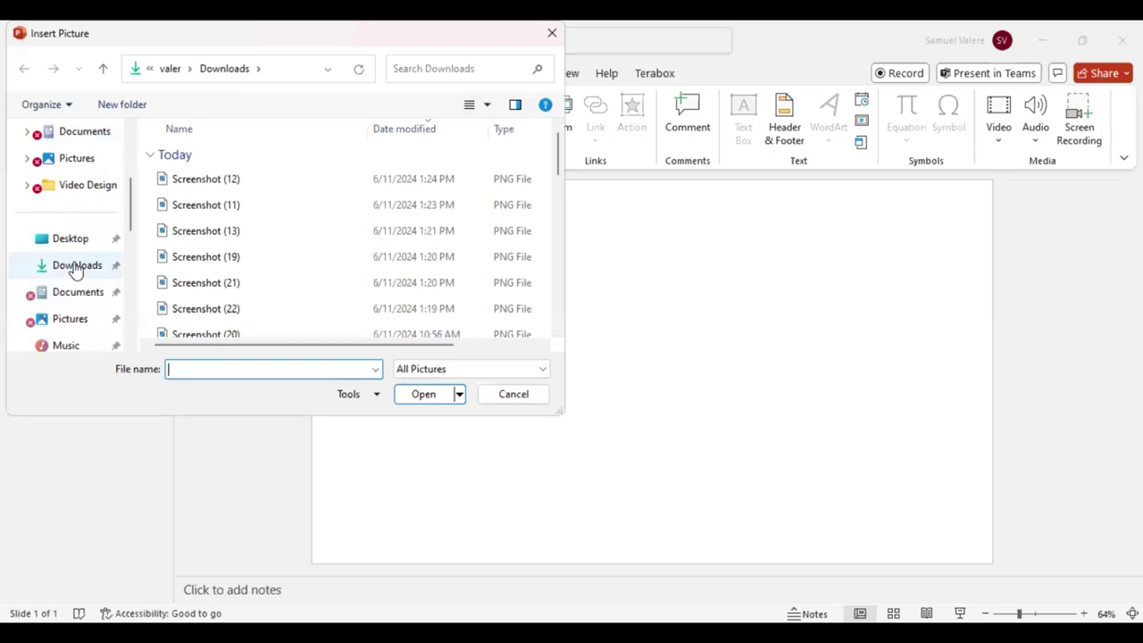
scroll(263, 166, up, 3)
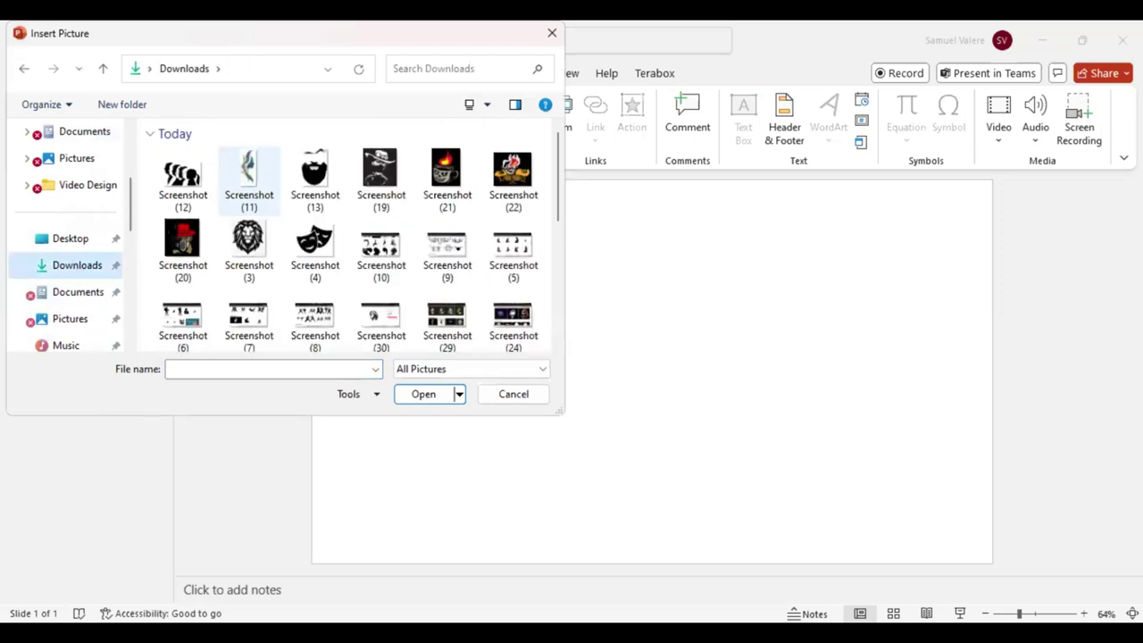
double_click(249, 174)
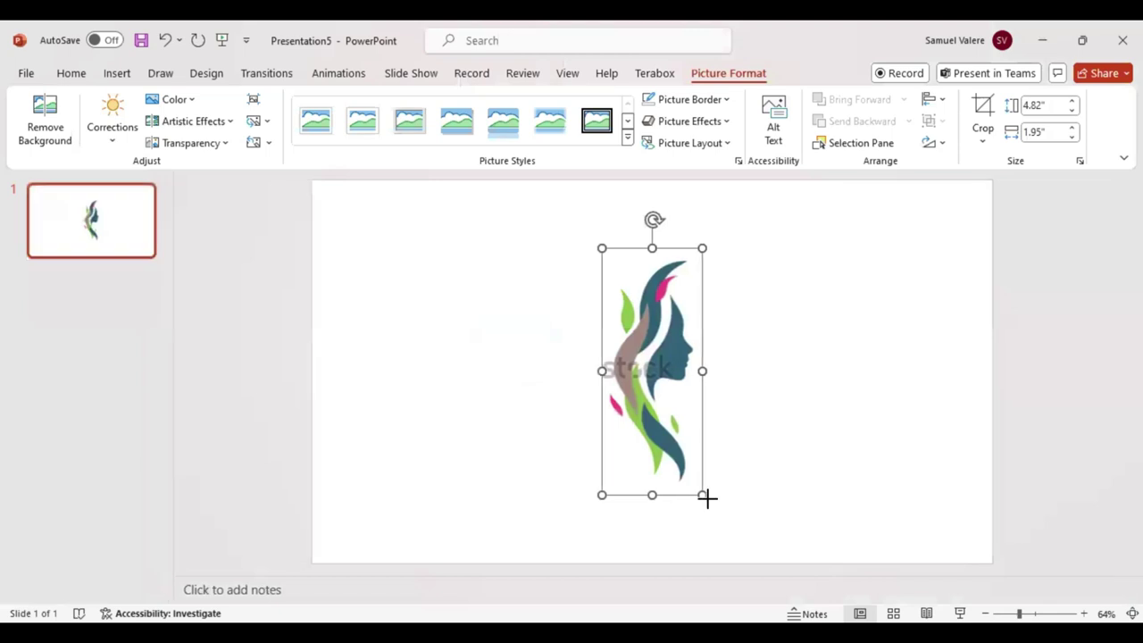
drag(699, 492, 741, 534)
drag(634, 396, 674, 401)
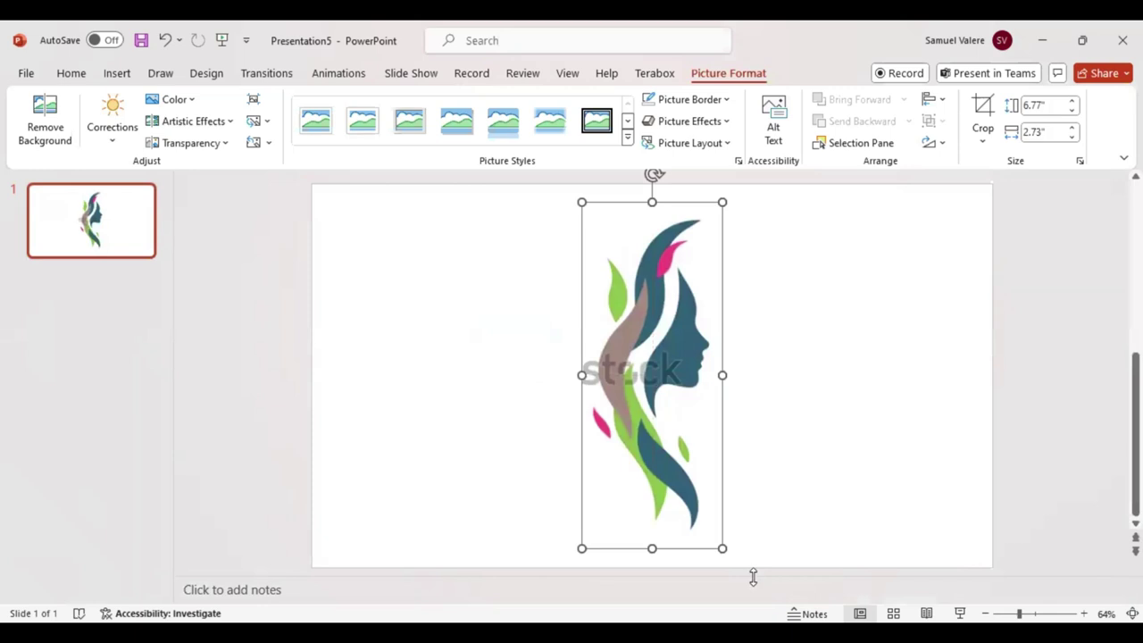
Step: Set the woman's-profile picture to 79% transparency and zoom the slide view to 75%
click(982, 308)
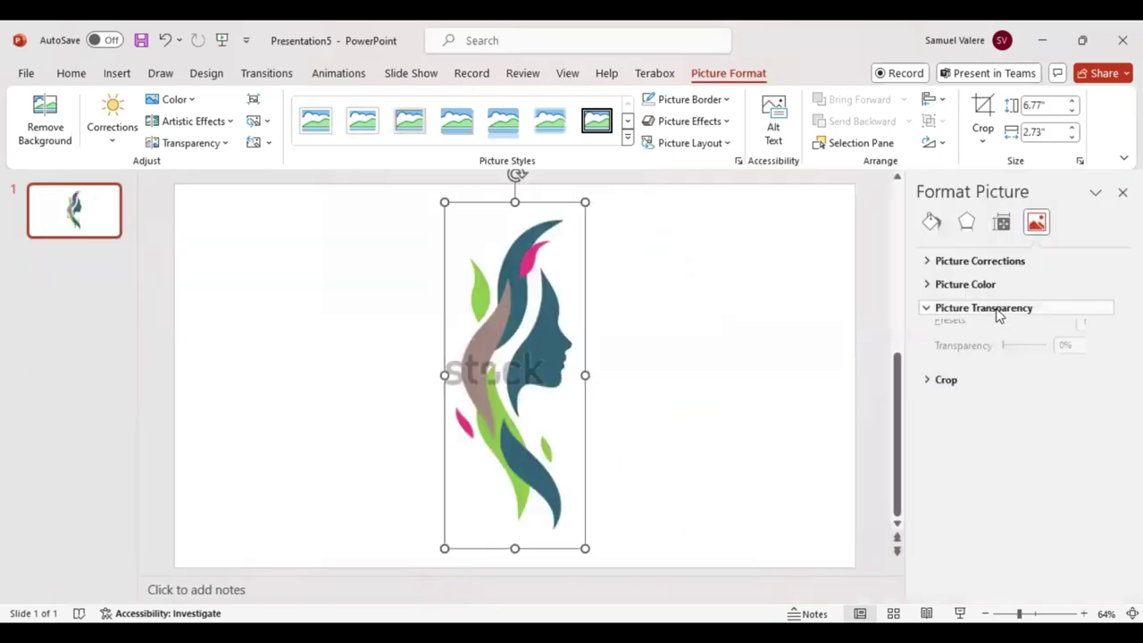
drag(1002, 358, 1036, 361)
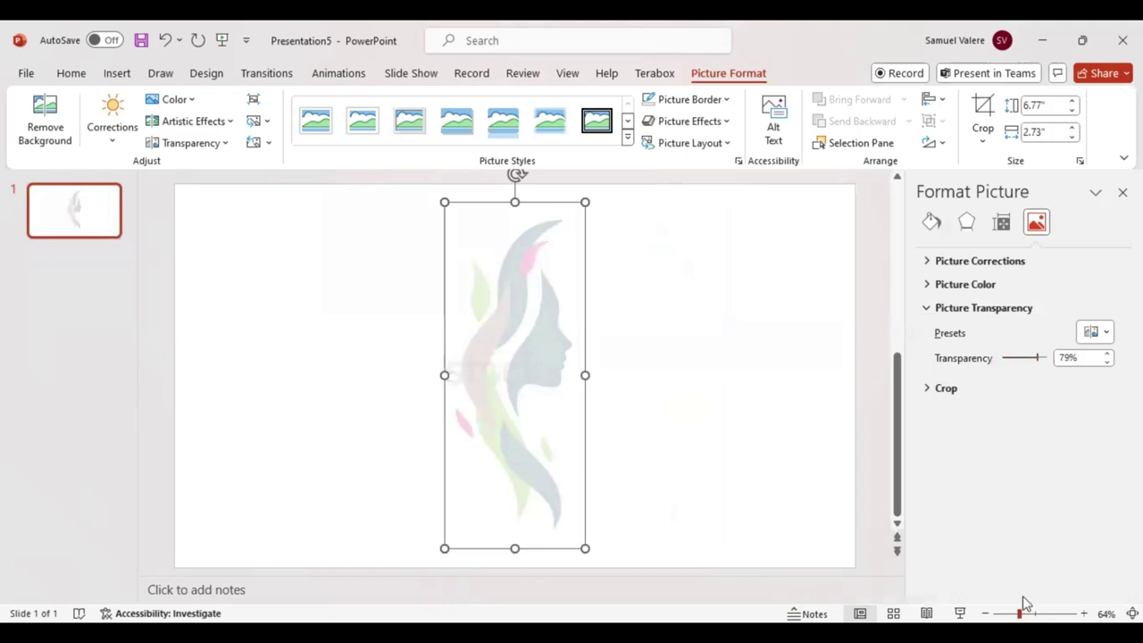
click(1025, 607)
click(745, 368)
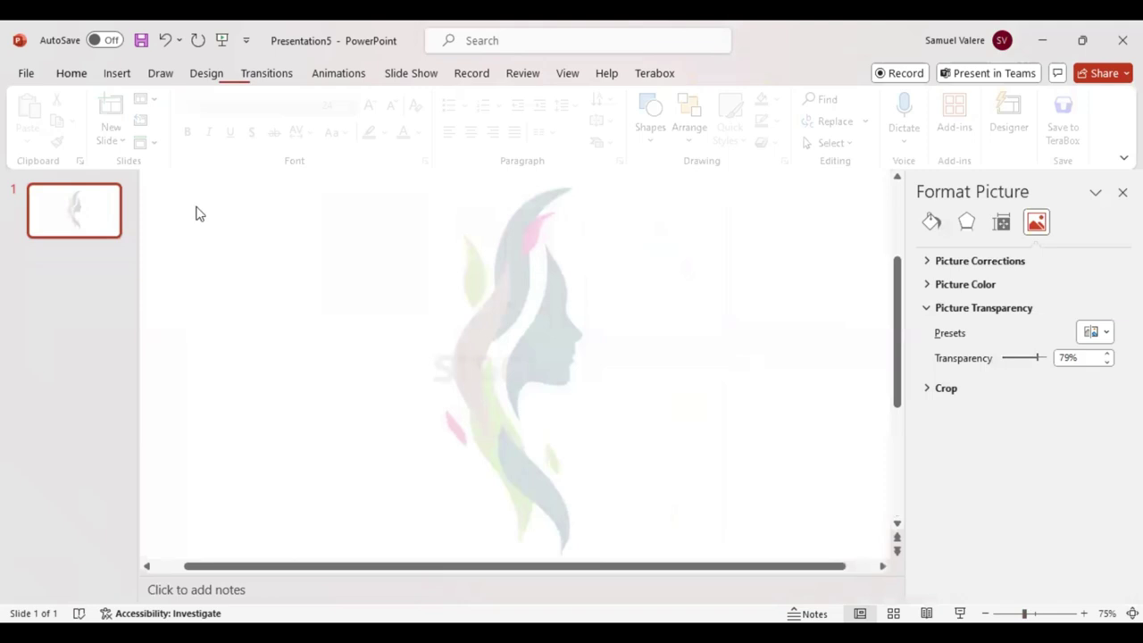
click(116, 75)
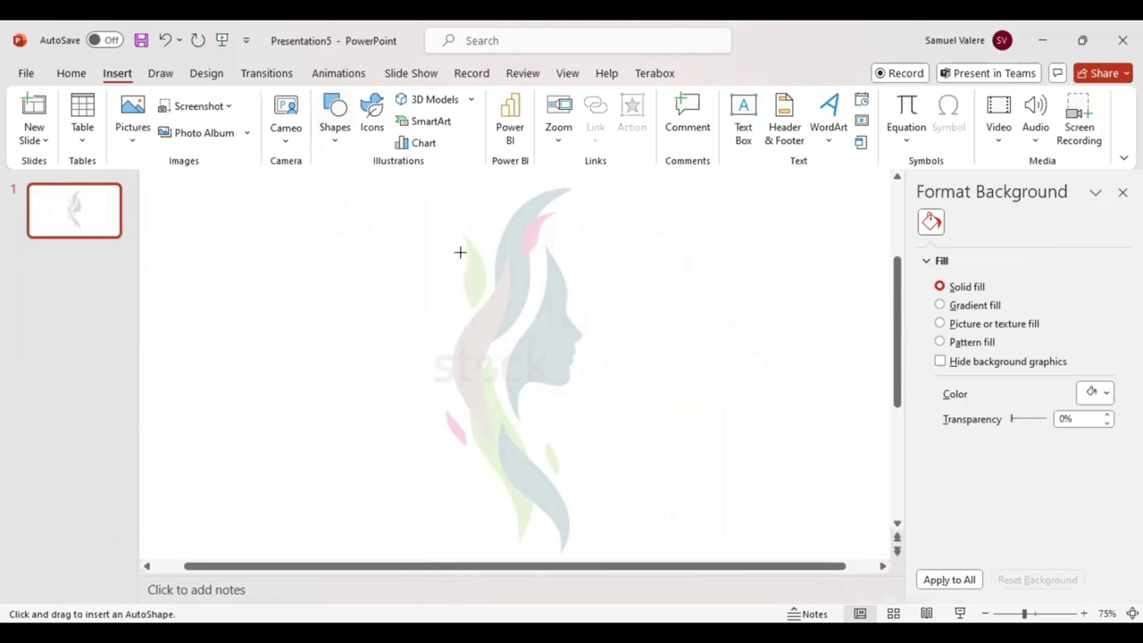
Step: Draw a dark teal scribble freeform over the upper-left leaf of the faded reference
mouse_move(471, 307)
mouse_down()
mouse_move(485, 264)
mouse_move(463, 231)
mouse_move(473, 318)
mouse_up()
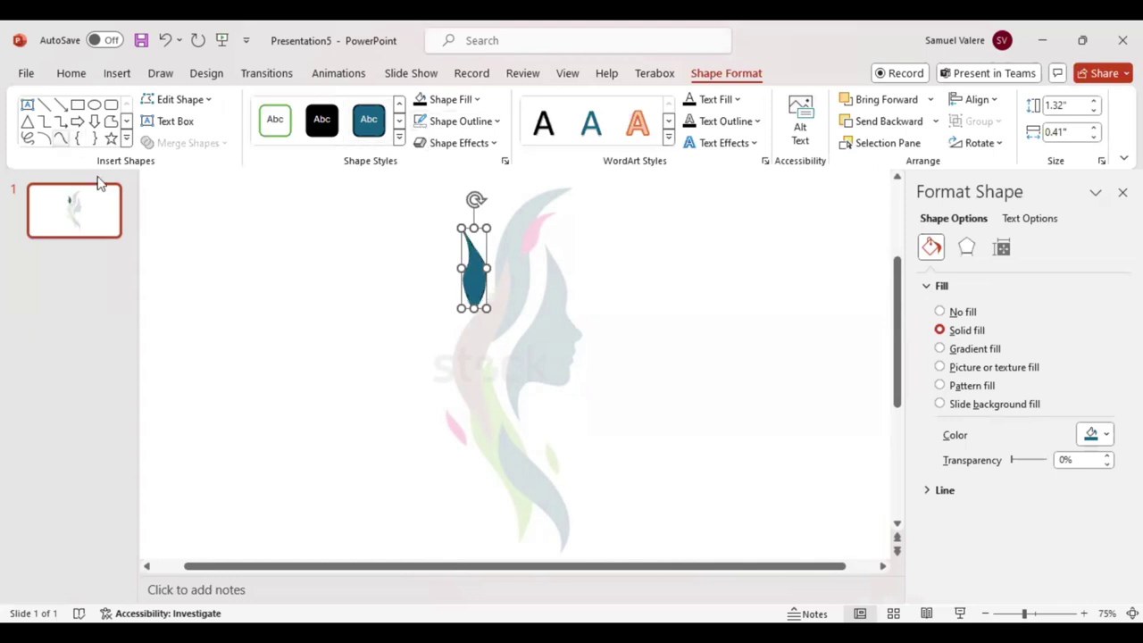
click(60, 138)
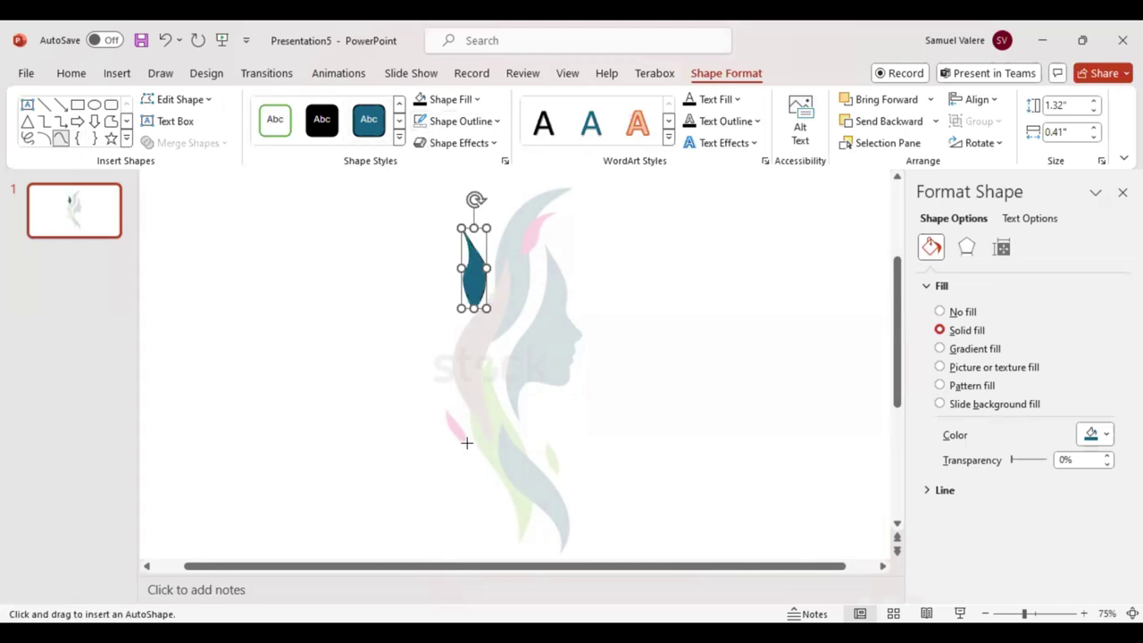
click(463, 434)
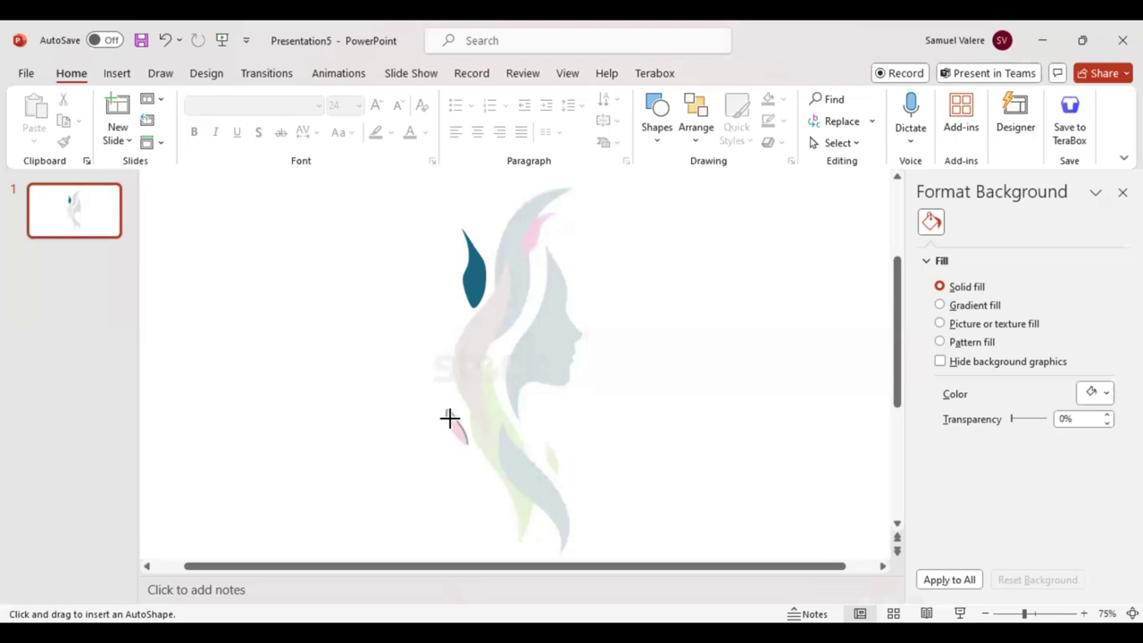
Step: Trace the lower-left and lower-right leaves as two small closed teal freeforms
drag(449, 420, 468, 446)
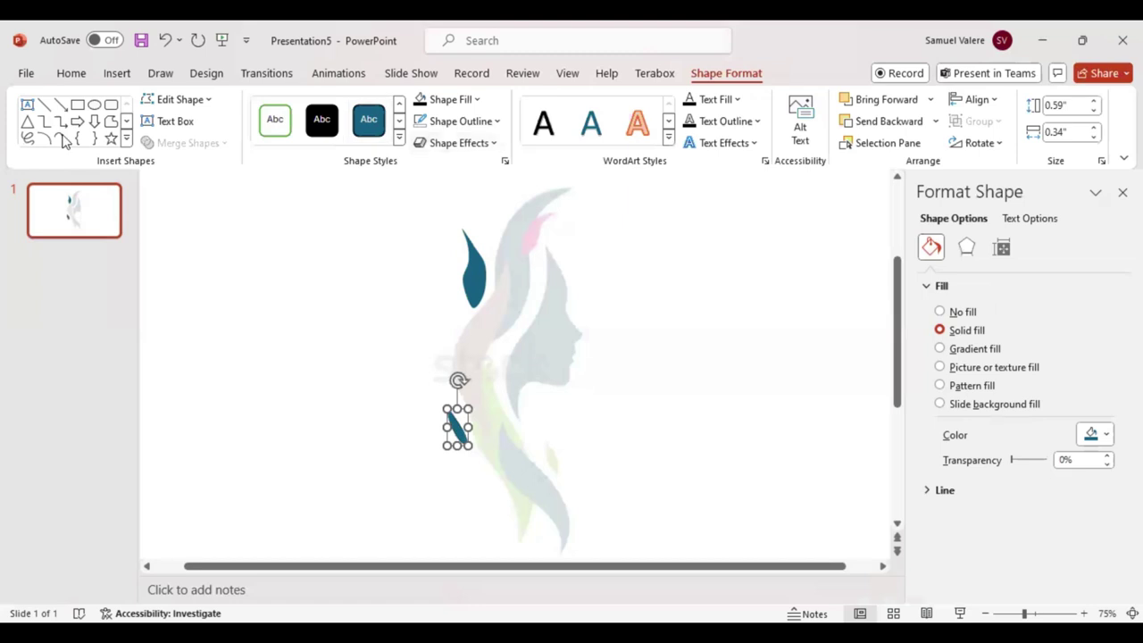
click(61, 138)
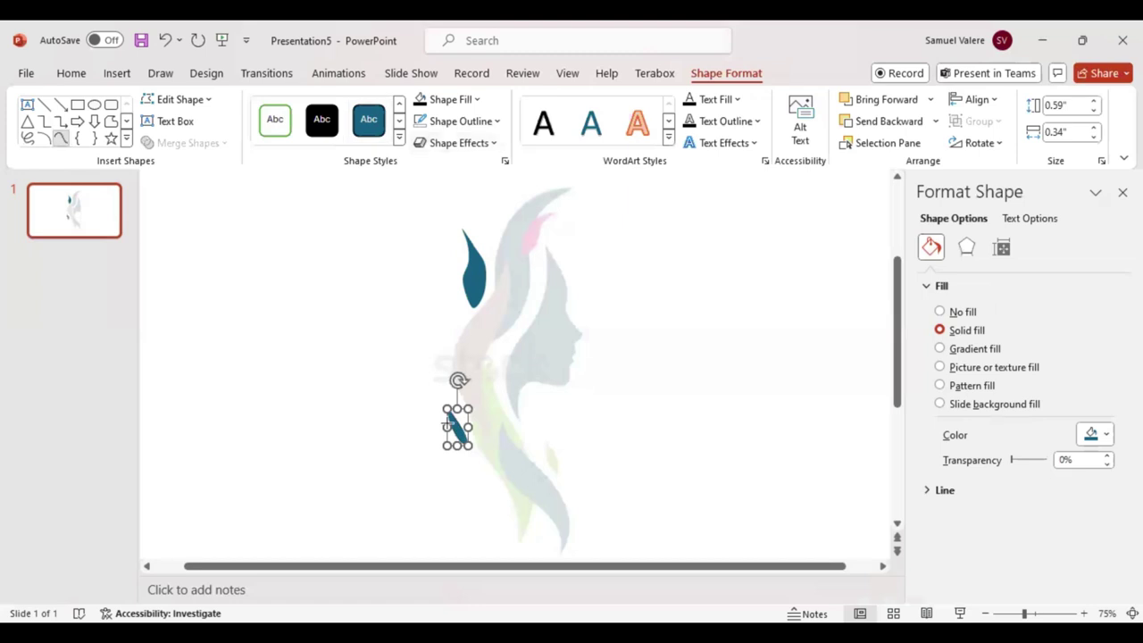
click(548, 443)
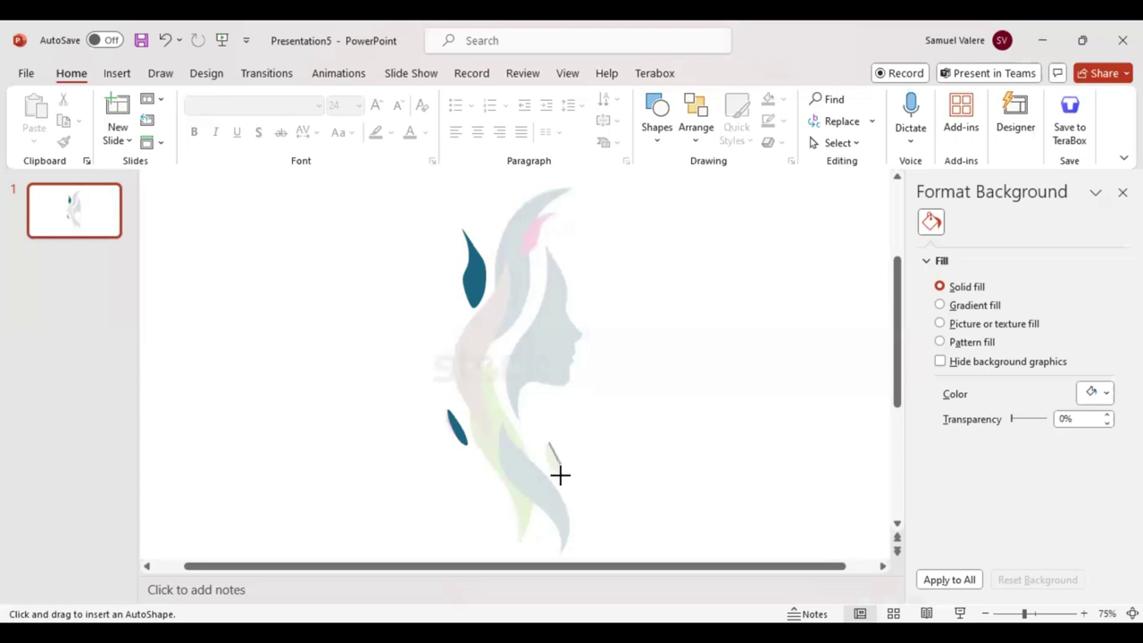
click(559, 476)
click(543, 440)
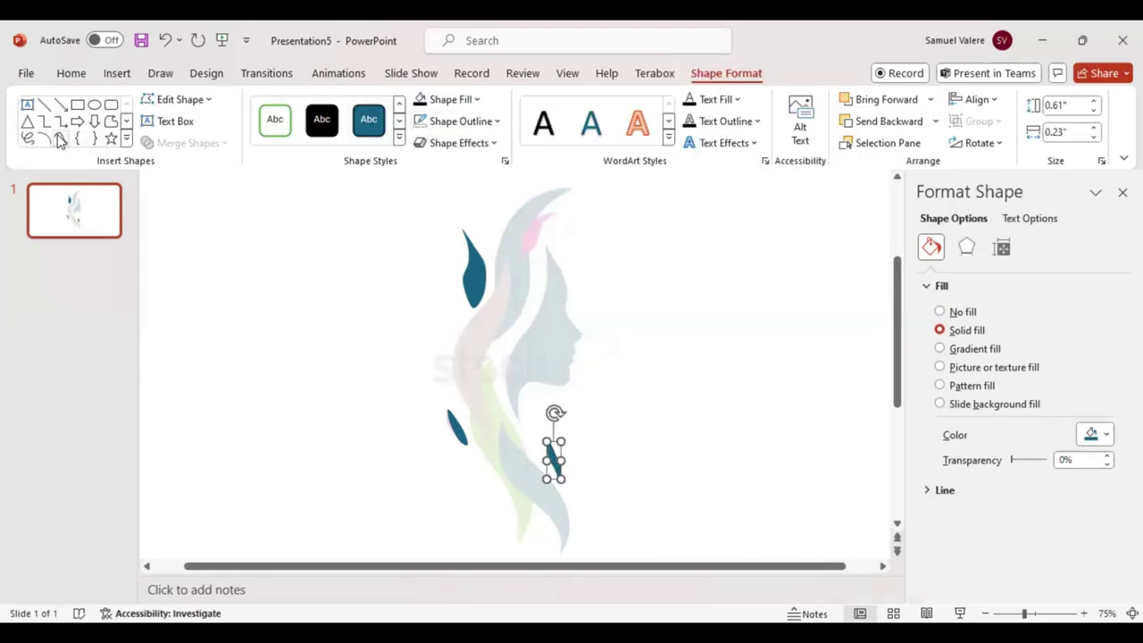
click(59, 138)
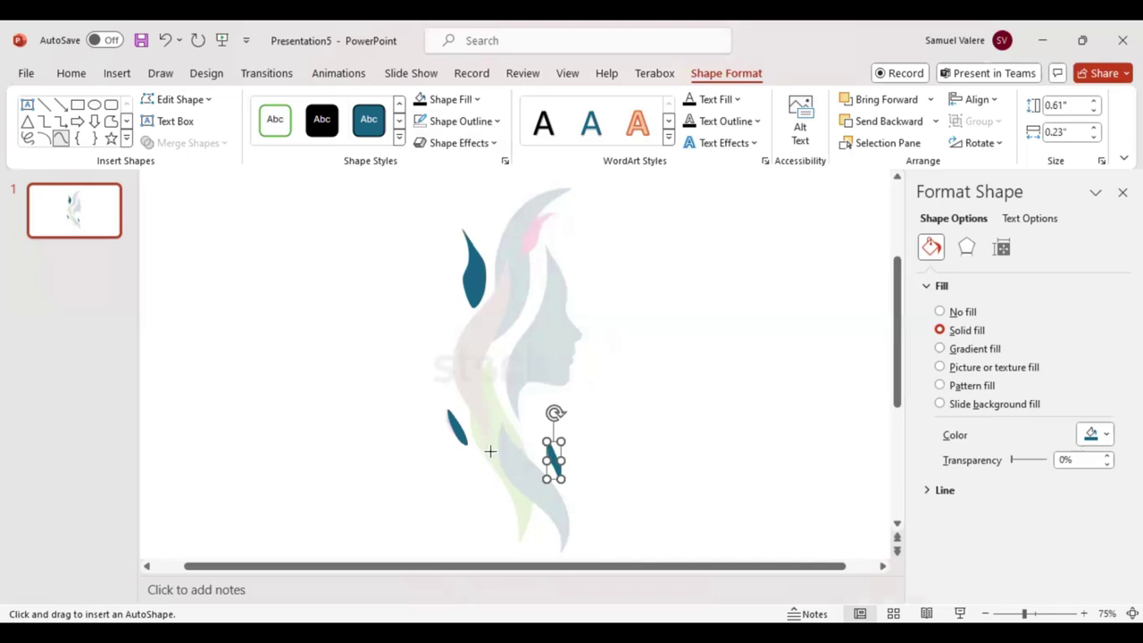
key(Escape)
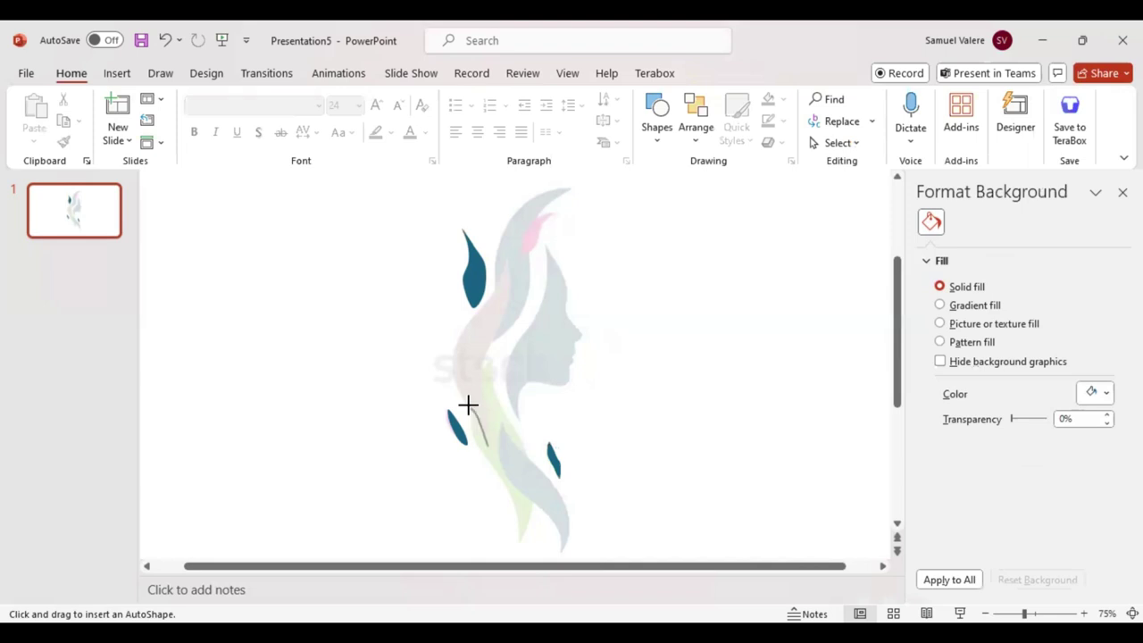
Step: Scribble the long teal strand running down the left side of the hair
mouse_move(468, 404)
mouse_down()
mouse_move(452, 366)
mouse_move(509, 251)
mouse_move(508, 301)
mouse_move(485, 350)
mouse_move(490, 445)
mouse_up()
double_click(503, 334)
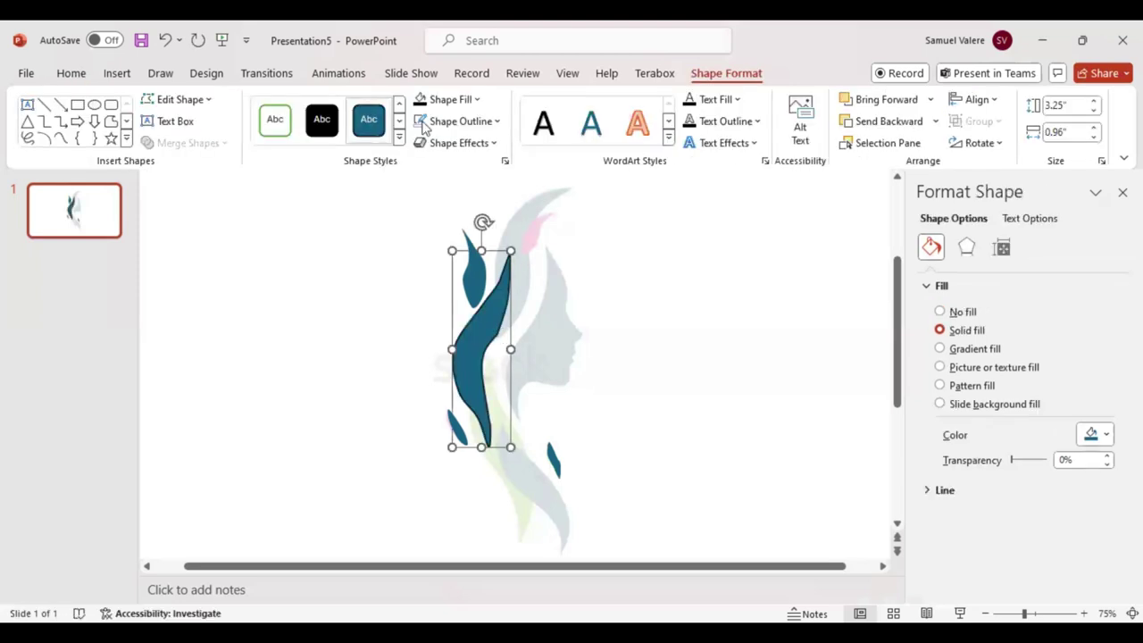
click(60, 138)
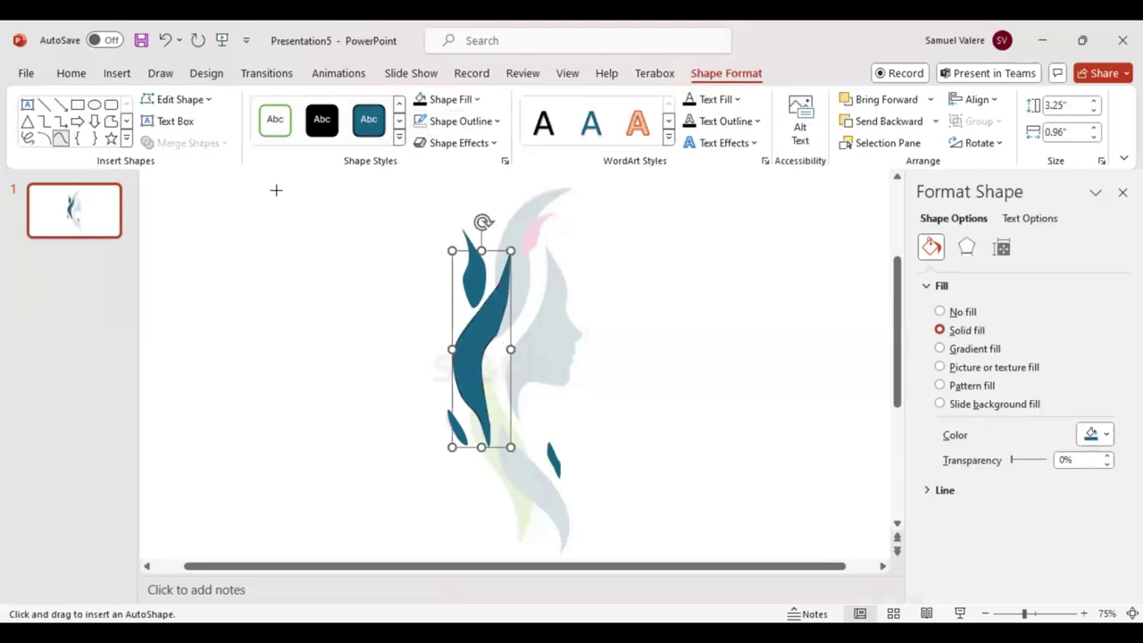
Step: Add a small teal leaf shape at the top tip of the head
click(534, 242)
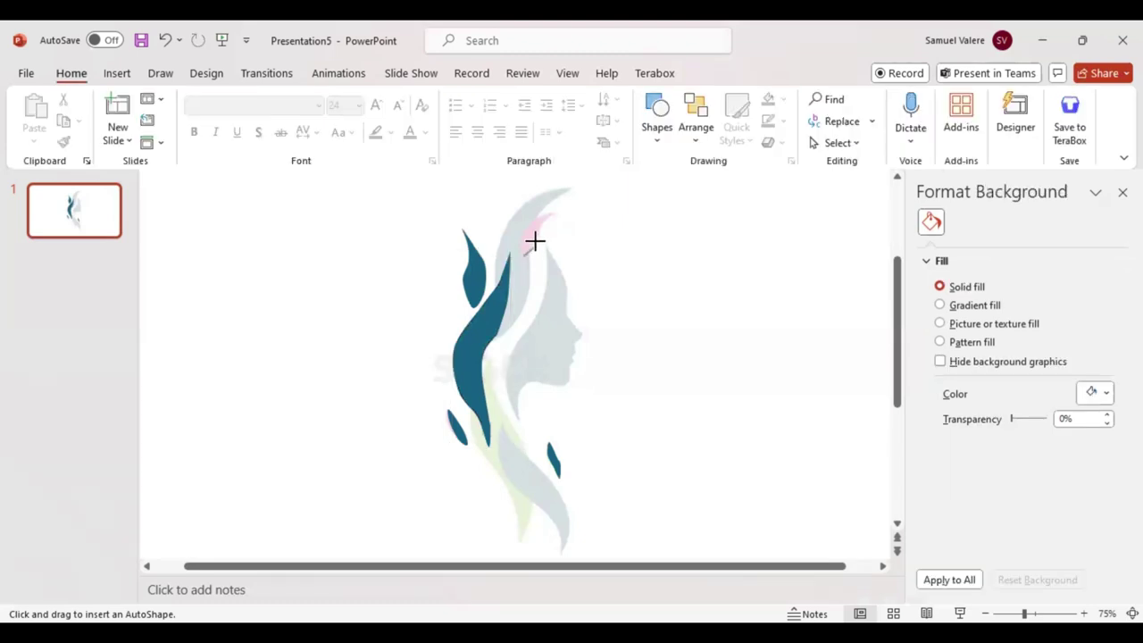
mouse_move(534, 241)
mouse_down()
mouse_move(551, 214)
mouse_move(532, 221)
mouse_up()
drag(530, 221, 522, 256)
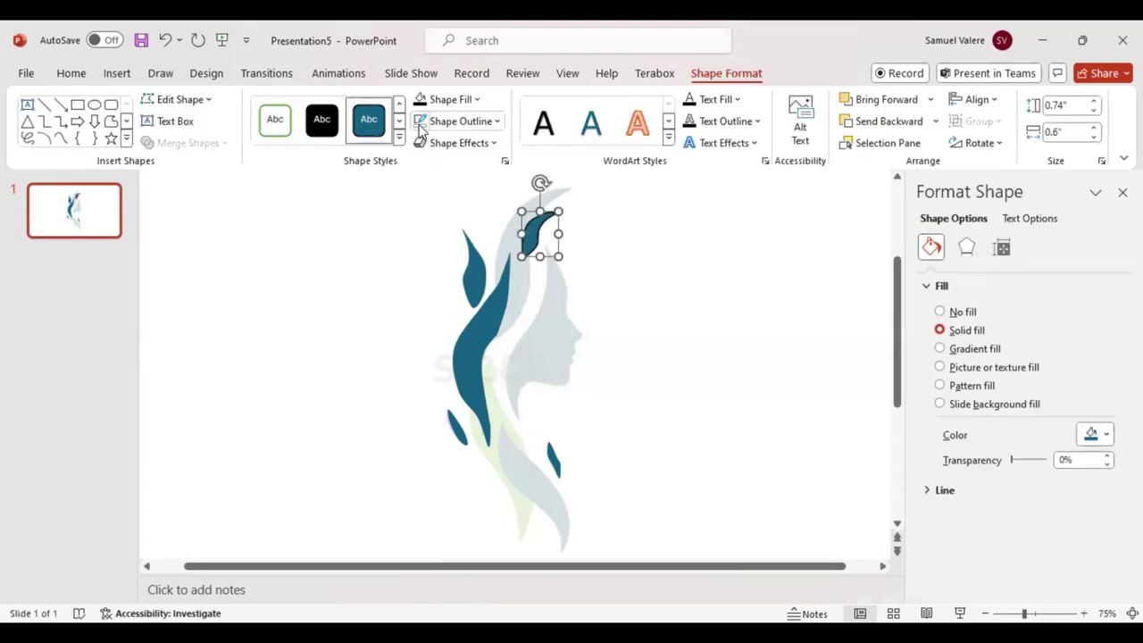
click(61, 138)
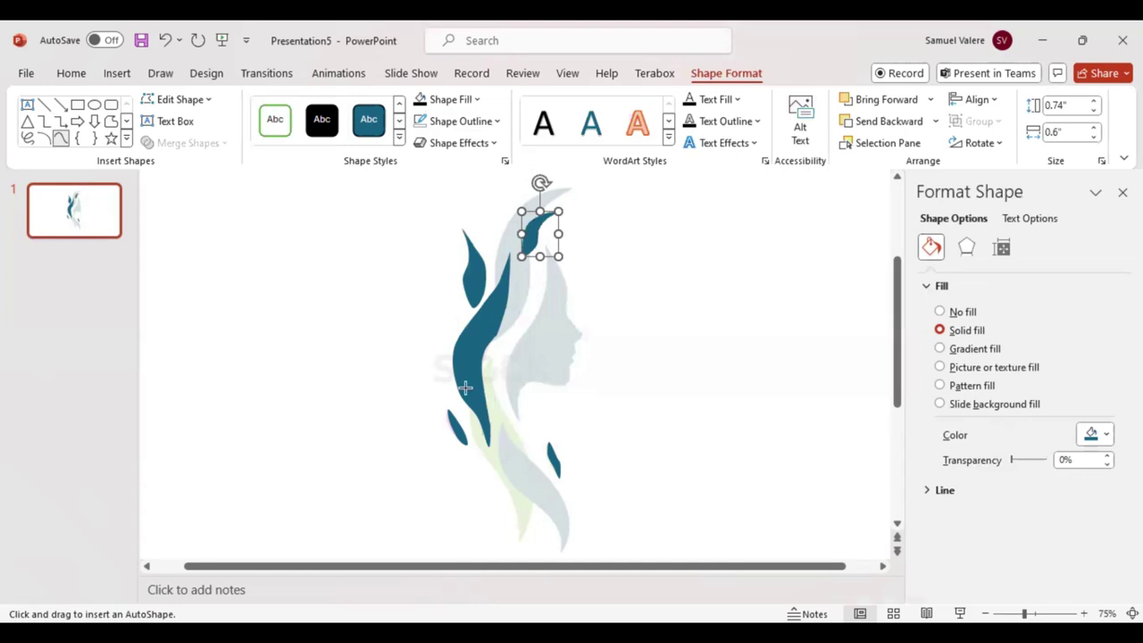
click(484, 344)
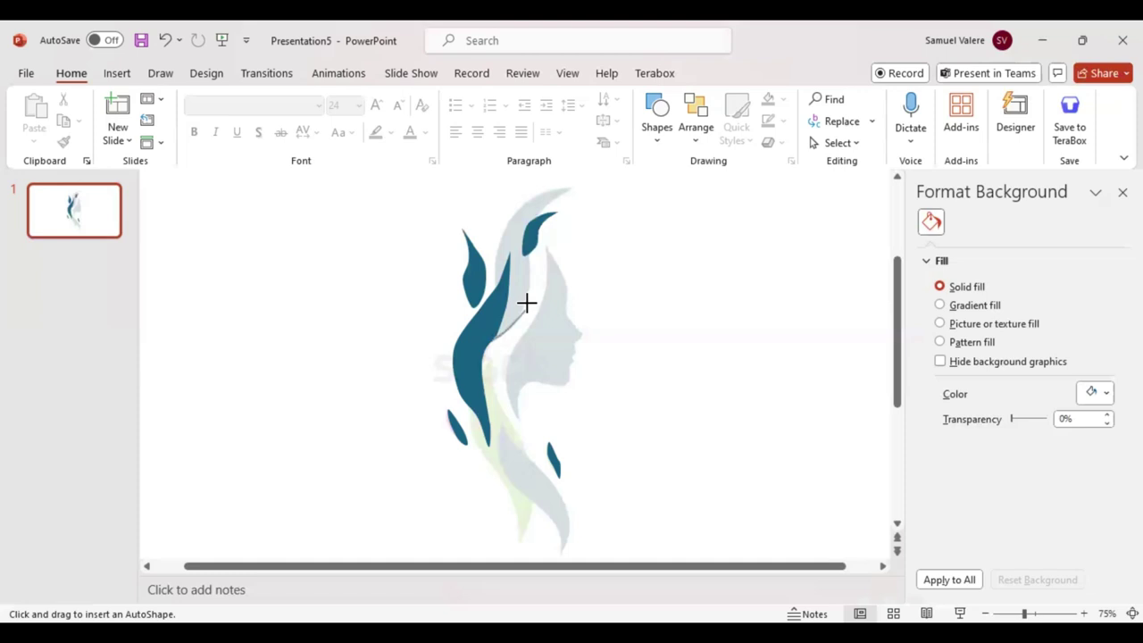
Step: Draw the curved strand sweeping across the top of the head and fill it black
mouse_move(526, 304)
mouse_down()
mouse_move(531, 219)
mouse_move(573, 188)
mouse_move(523, 199)
mouse_move(502, 228)
mouse_move(484, 340)
mouse_up()
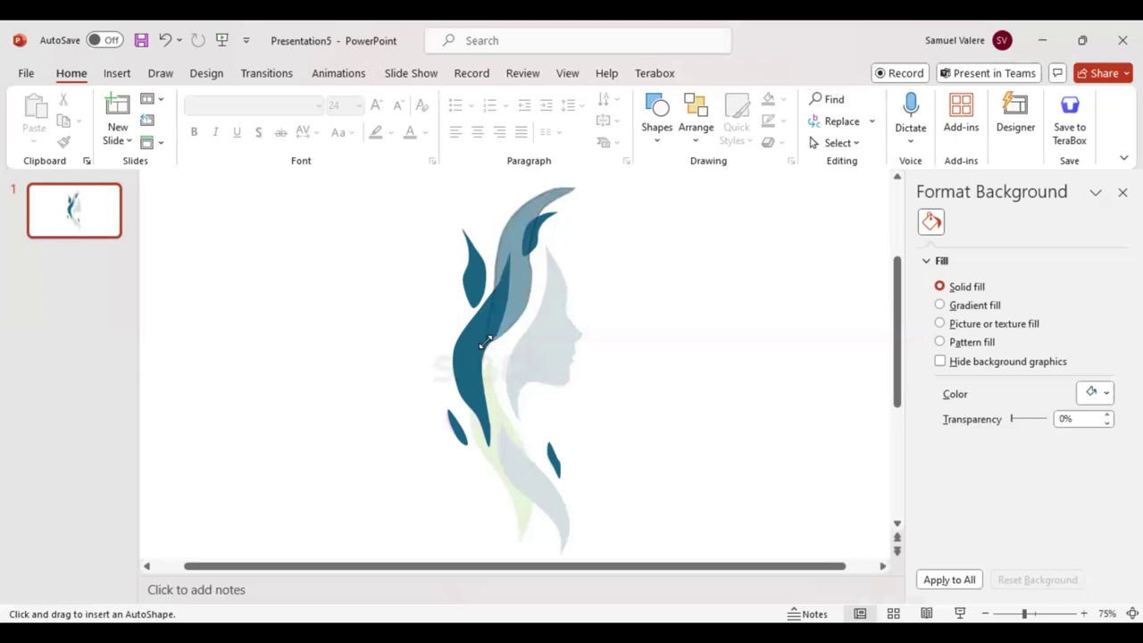
double_click(494, 186)
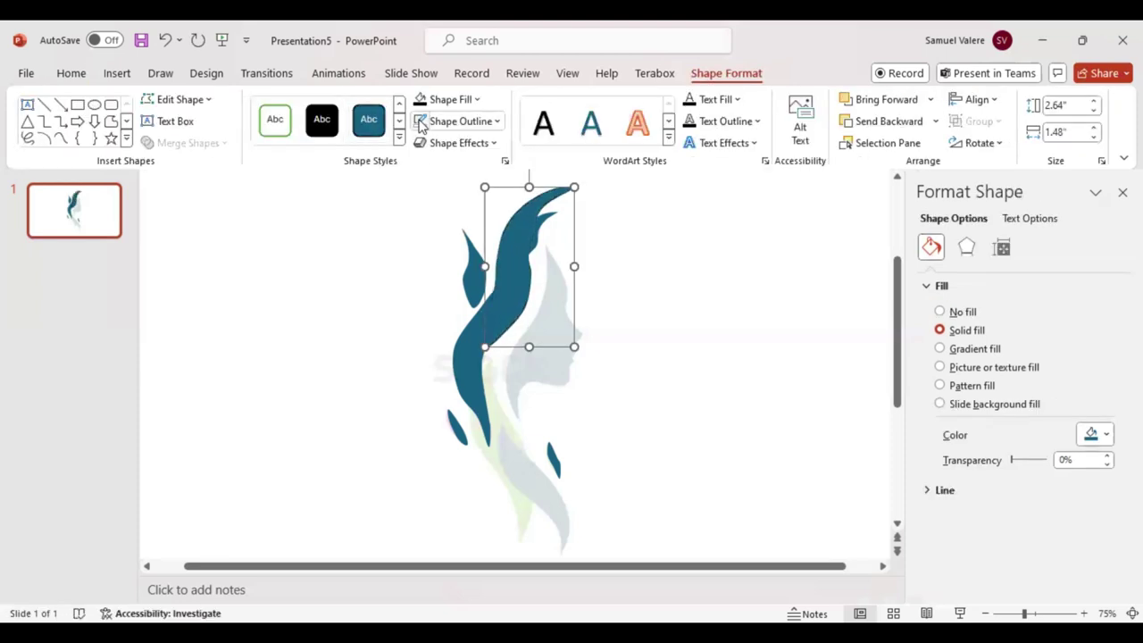
click(420, 104)
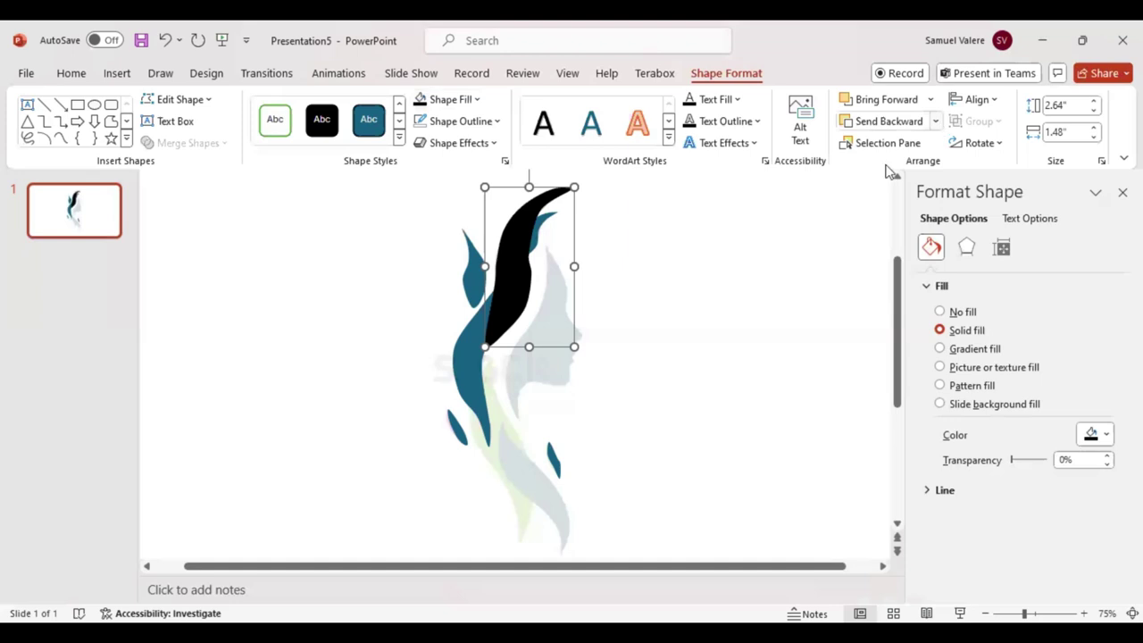
click(60, 139)
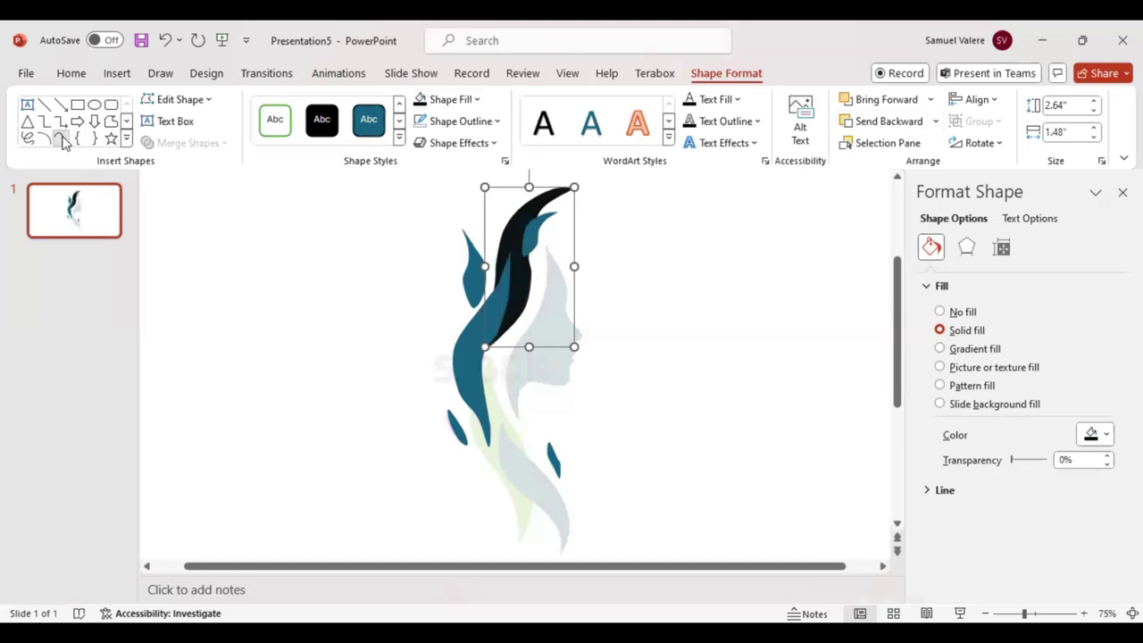
Step: Curve-trace the lower middle hair strand from its bottom up to the face, filled black
click(519, 543)
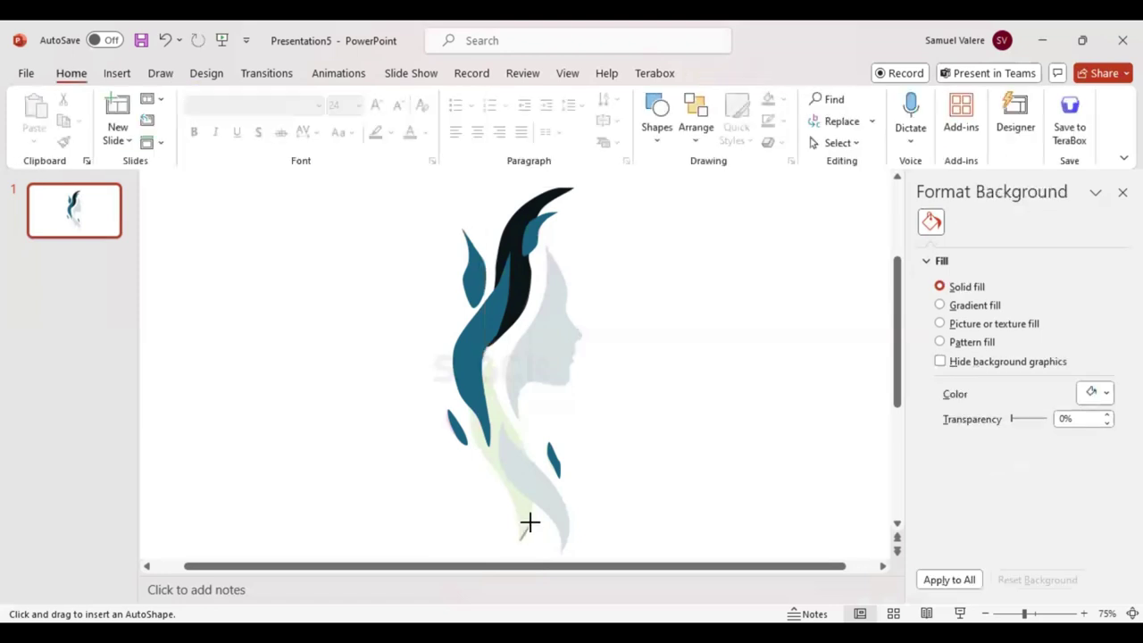
click(526, 450)
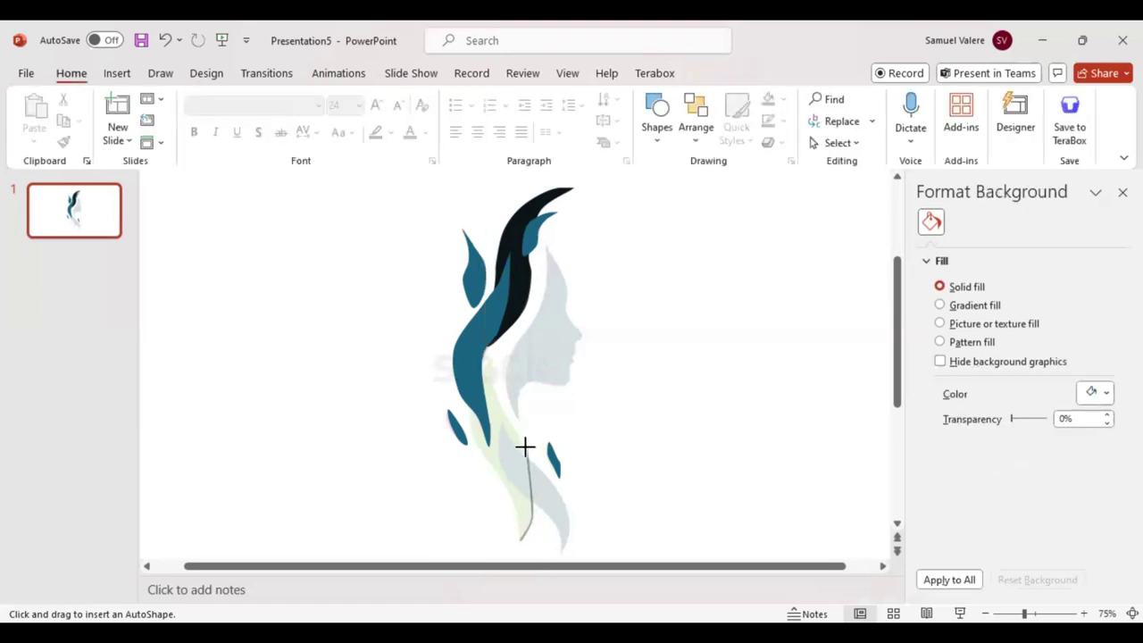
click(500, 401)
click(495, 353)
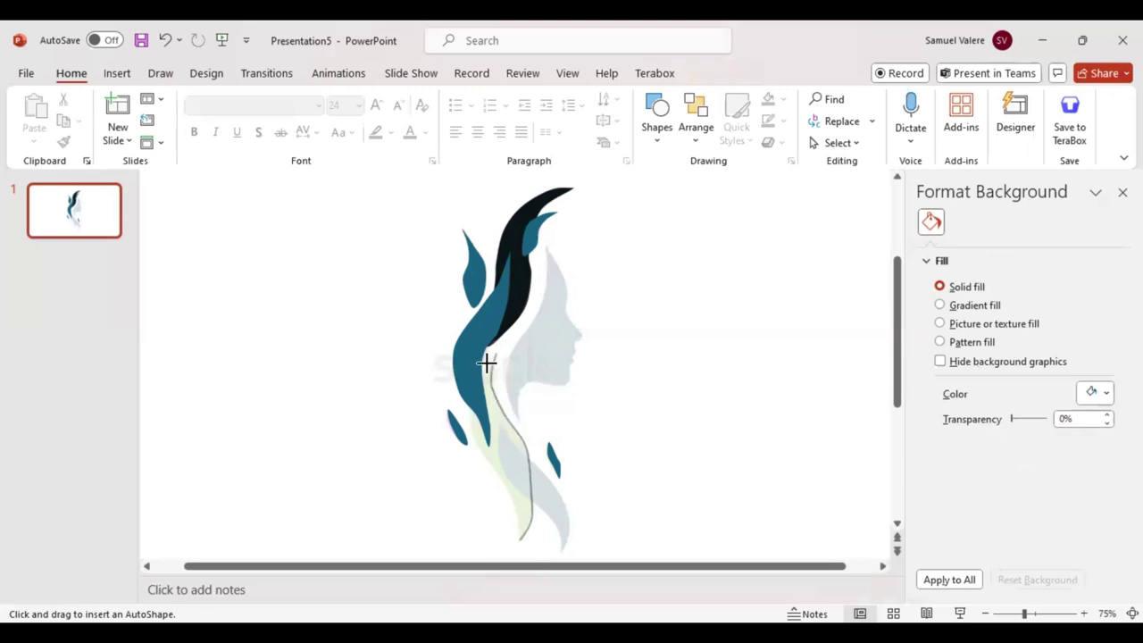
click(470, 411)
click(492, 465)
double_click(516, 538)
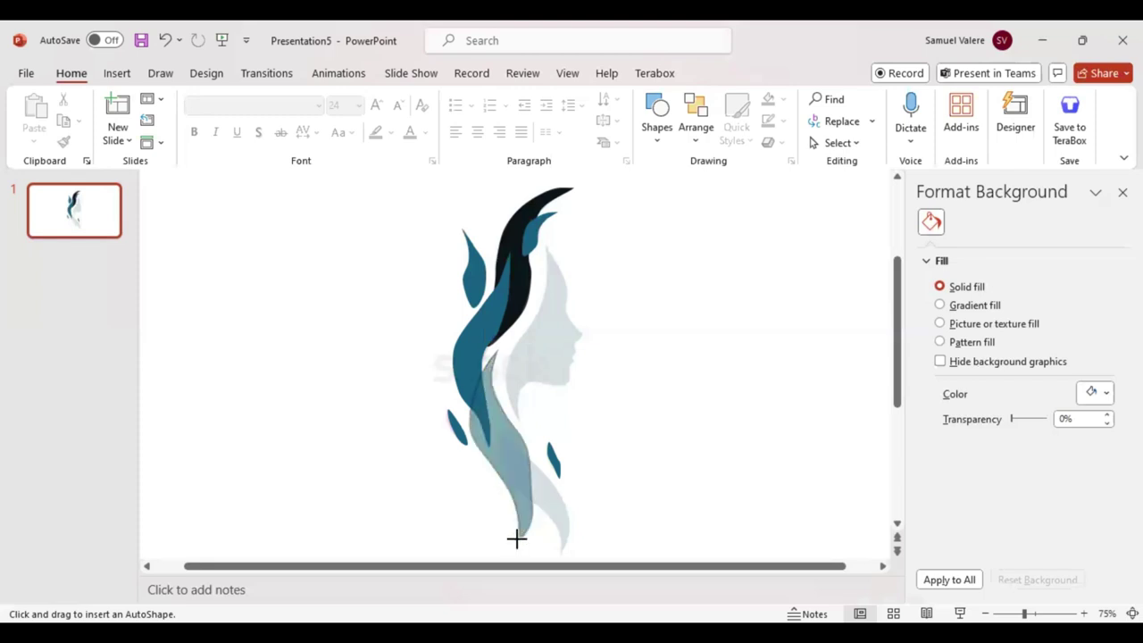
click(516, 539)
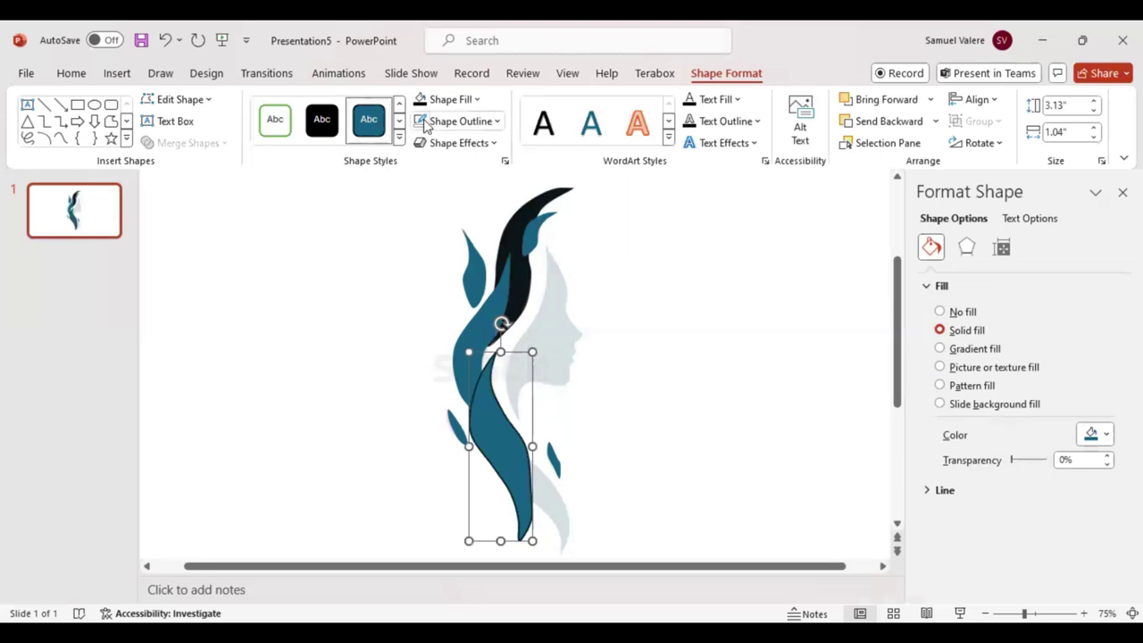
click(935, 124)
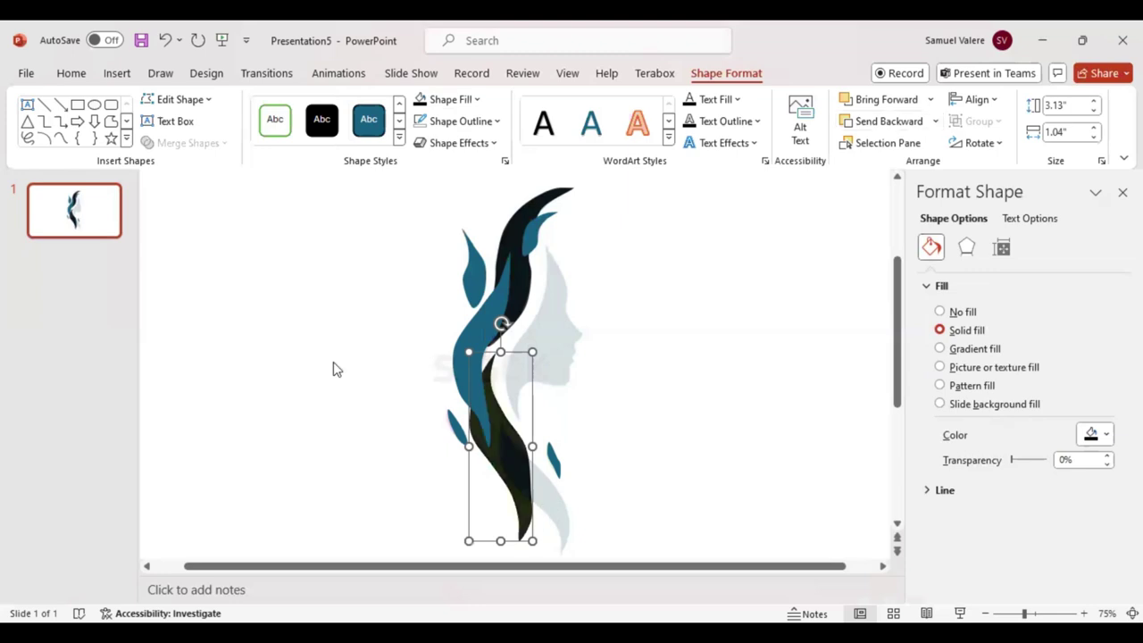
click(61, 138)
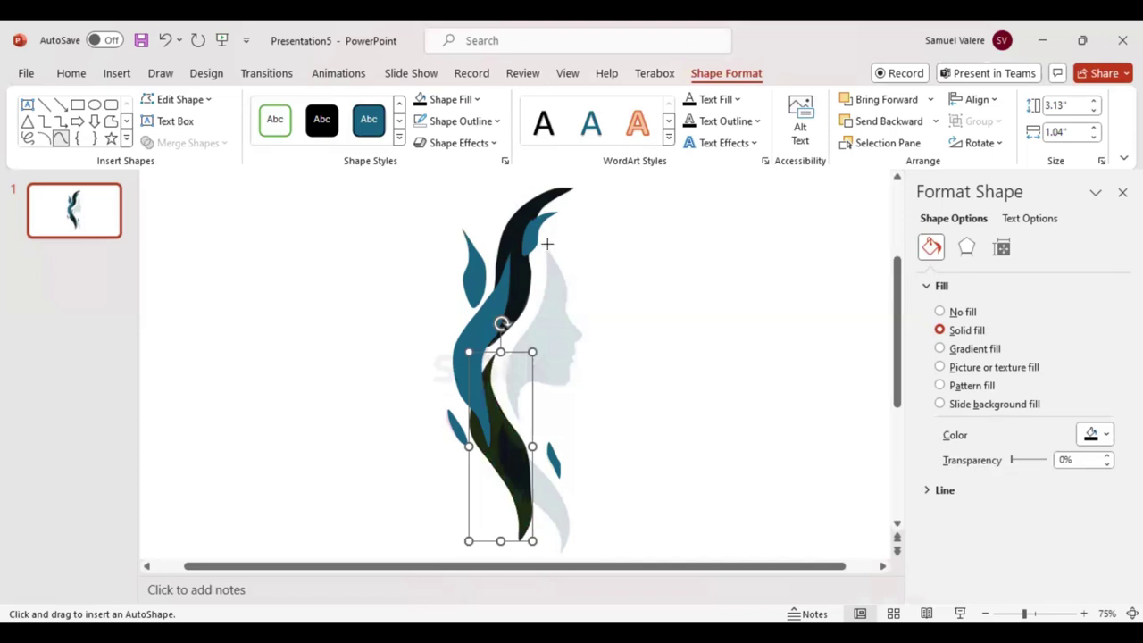
Step: Outline the face from the hair tip over forehead, nose and chin as a closed teal shape
click(548, 248)
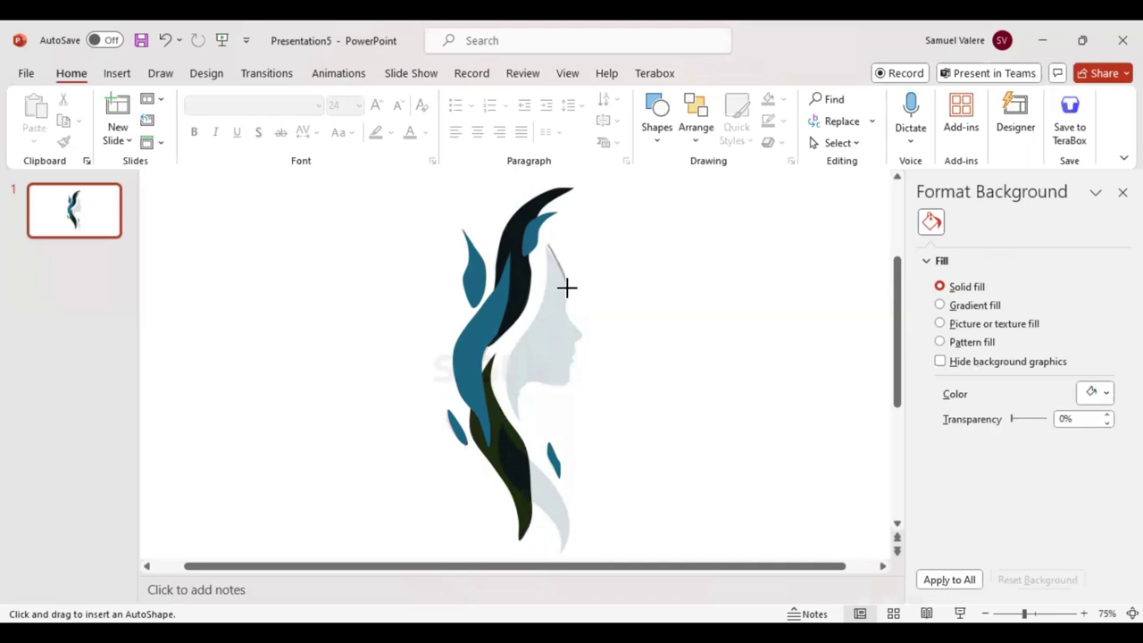
click(568, 286)
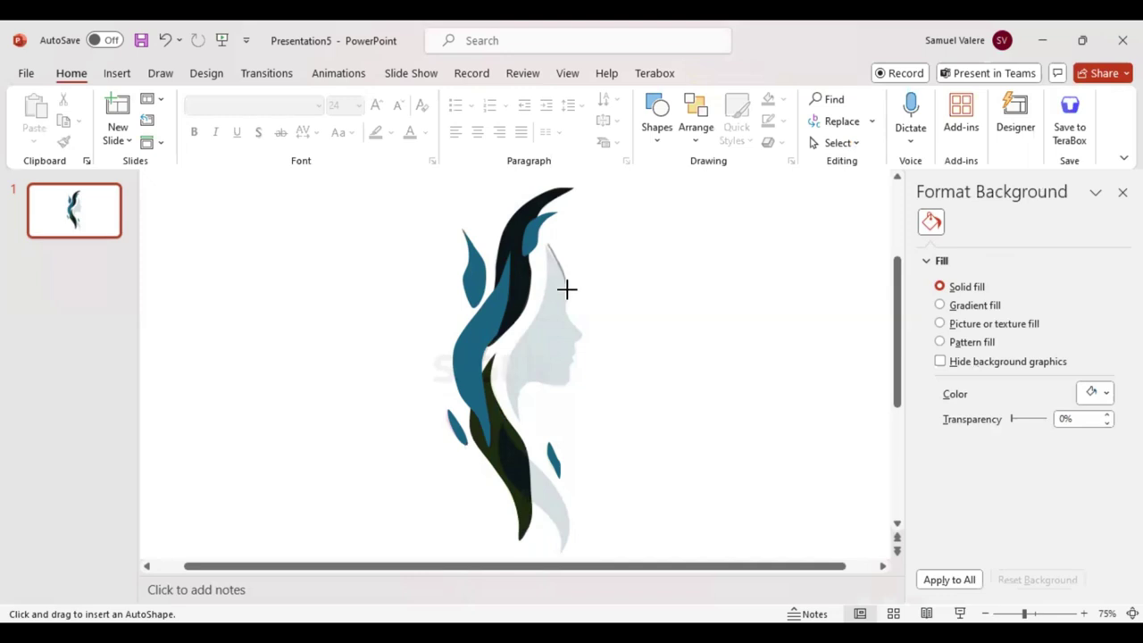
click(581, 333)
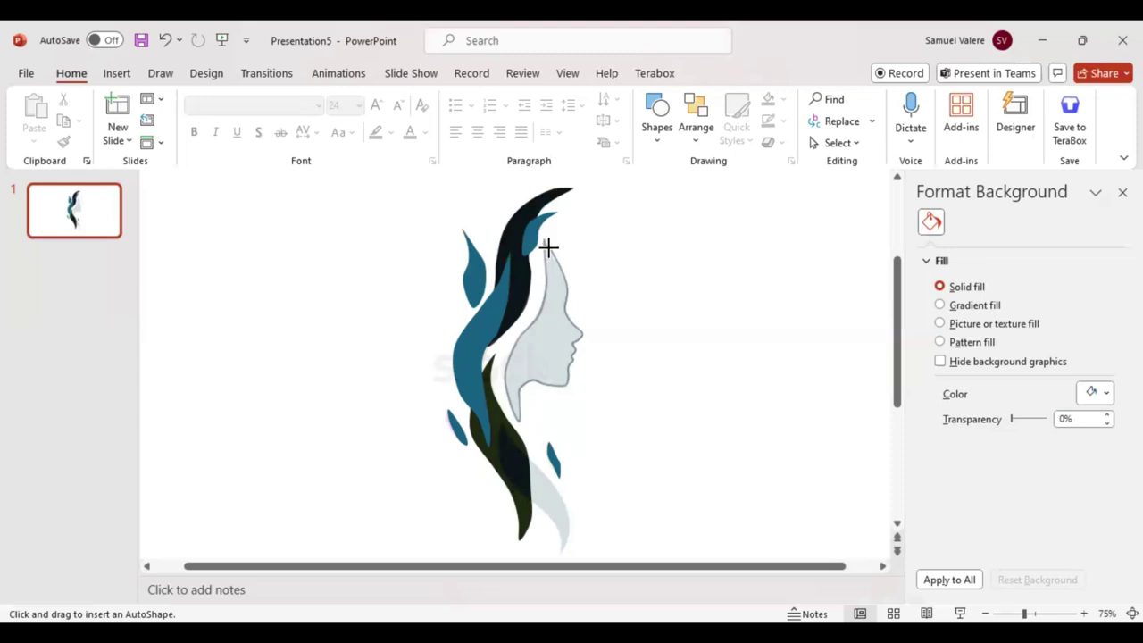
click(549, 245)
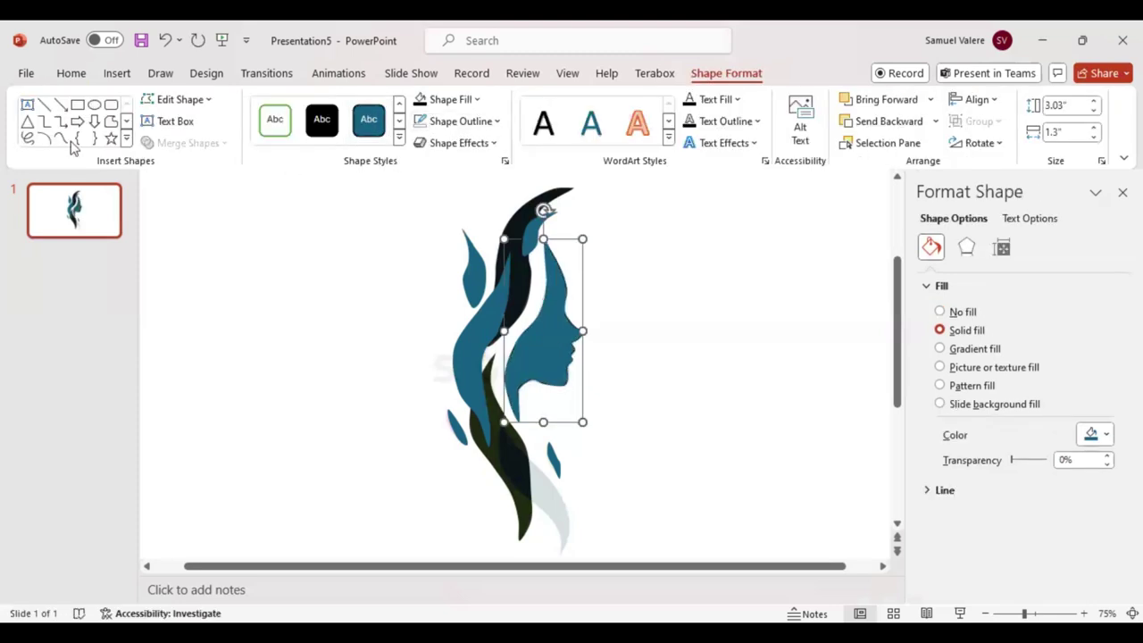
Step: Trace the light strand at the lower-right hair tip as a 2.18" by 1.2" teal freeform
click(60, 139)
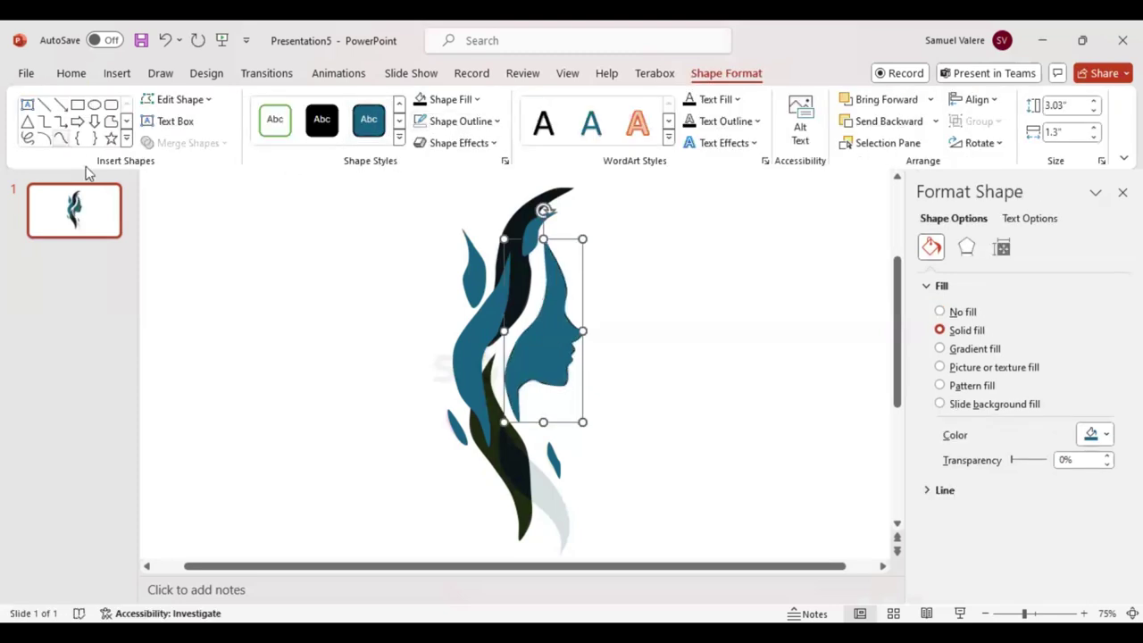
click(560, 535)
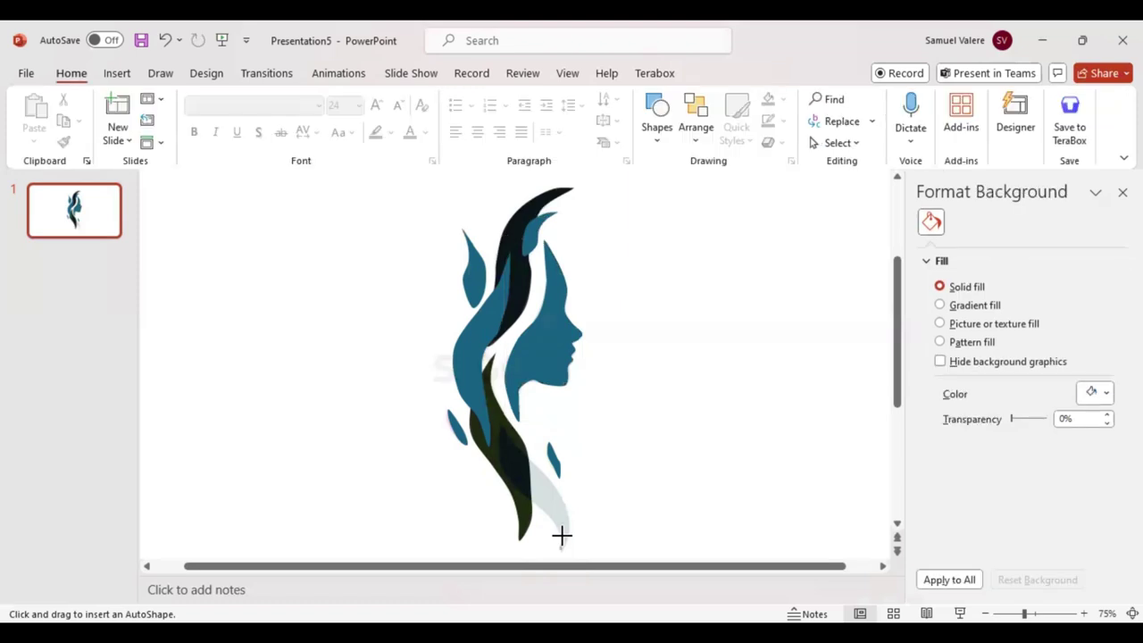
drag(560, 534, 499, 444)
drag(499, 444, 548, 482)
click(560, 552)
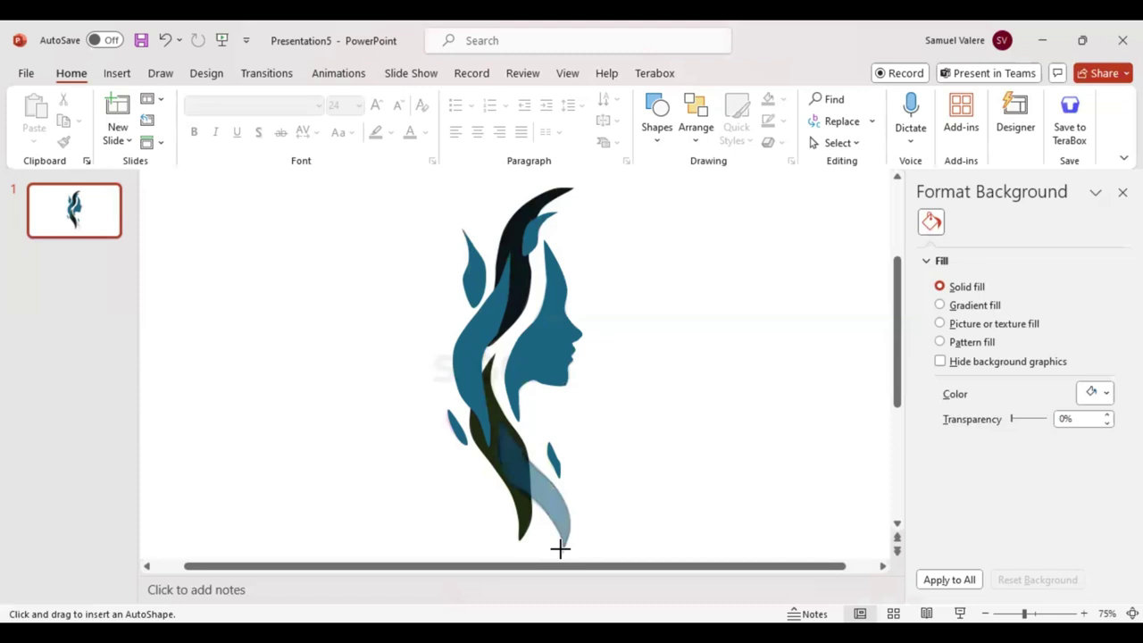
click(560, 548)
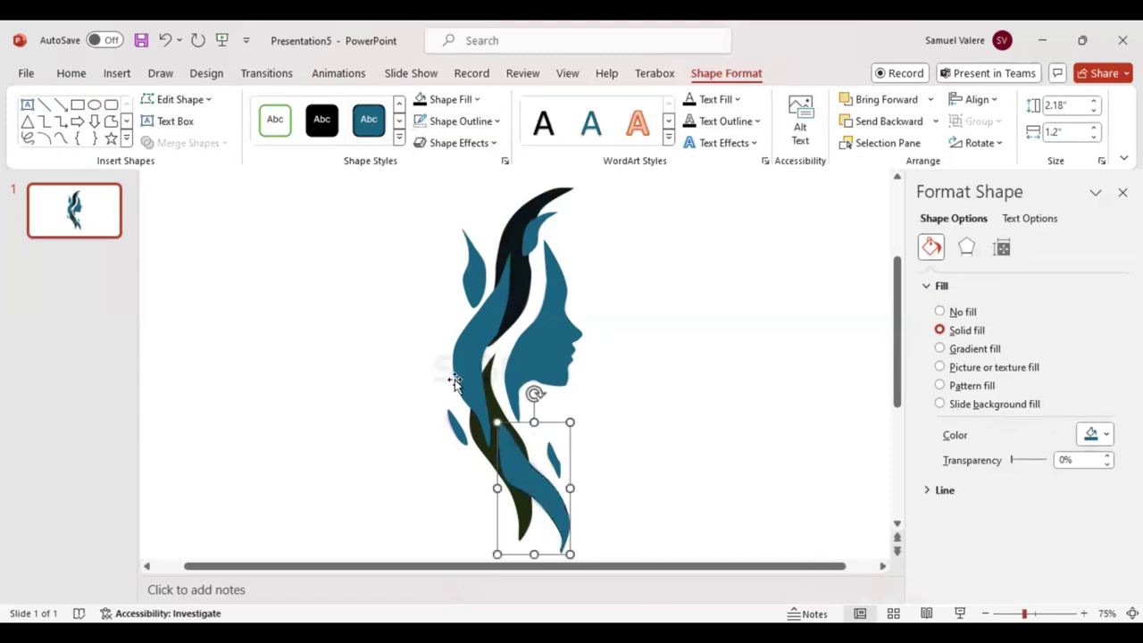
Step: Move the reference picture right of the logo, resize it, and reset transparency to 0%
scroll(590, 413, down, 2)
click(574, 395)
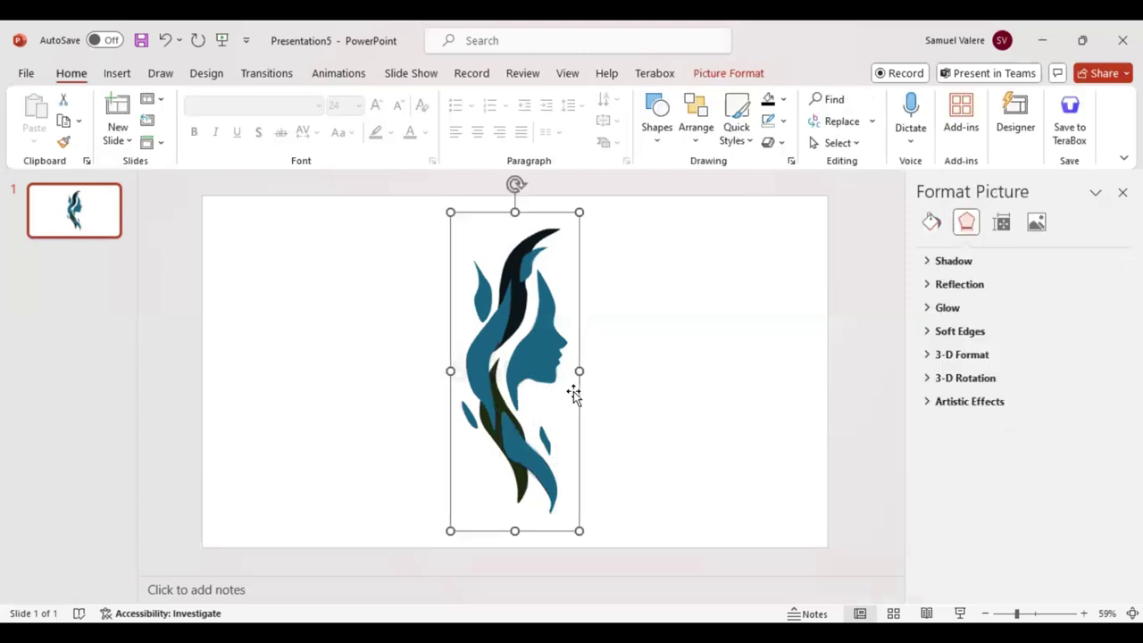
mouse_move(571, 390)
mouse_down()
mouse_move(749, 401)
mouse_move(776, 391)
mouse_up()
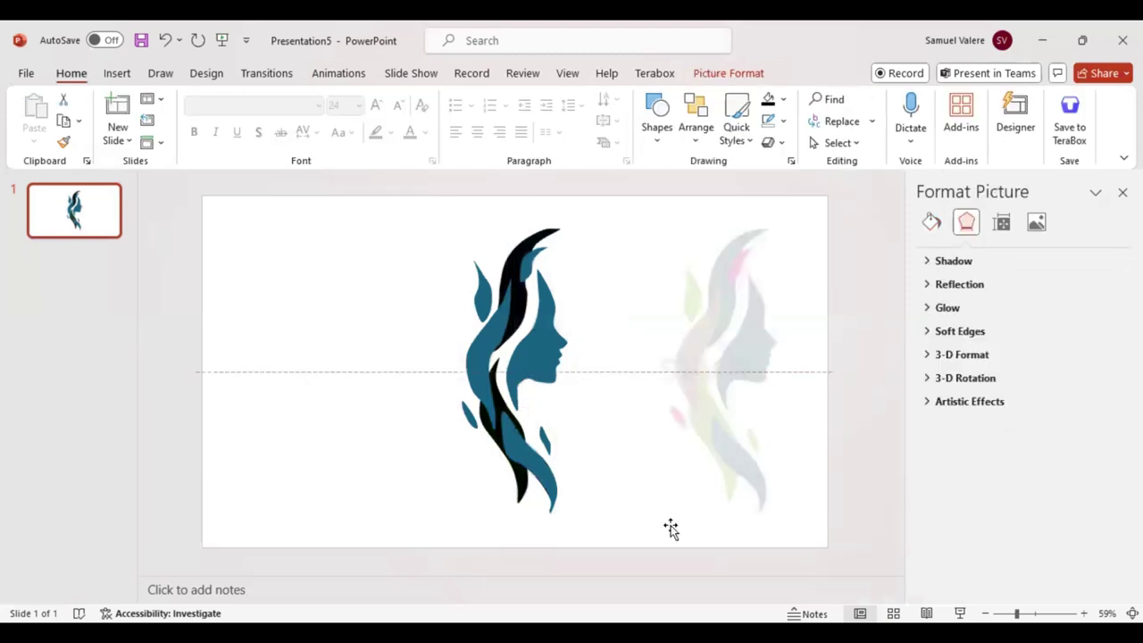
drag(658, 528, 677, 486)
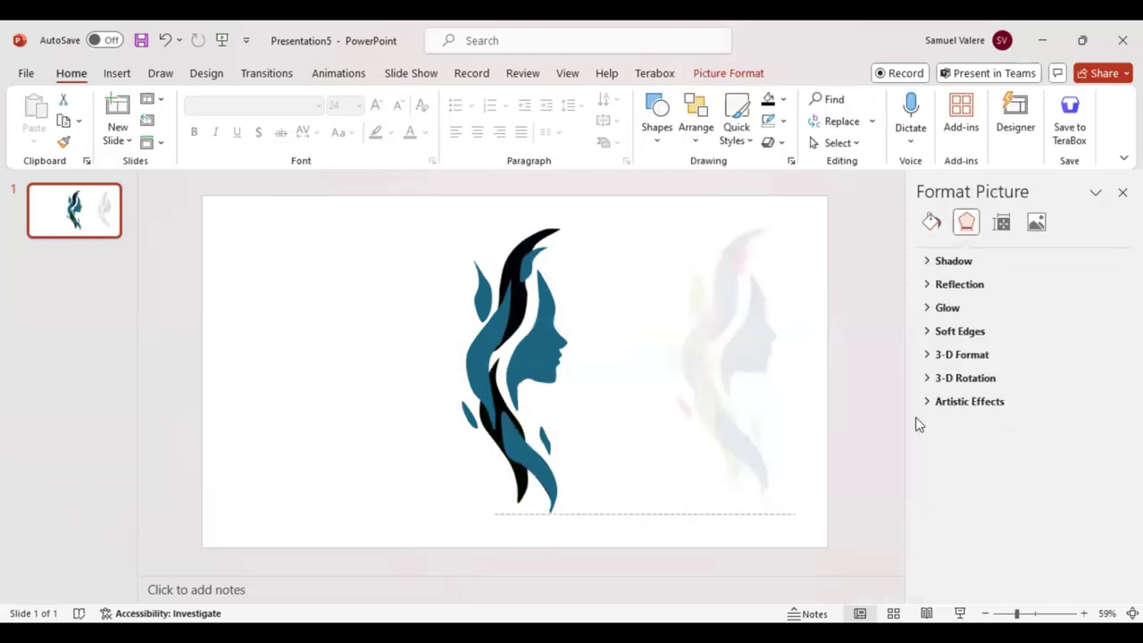
click(1036, 223)
drag(1039, 360, 844, 368)
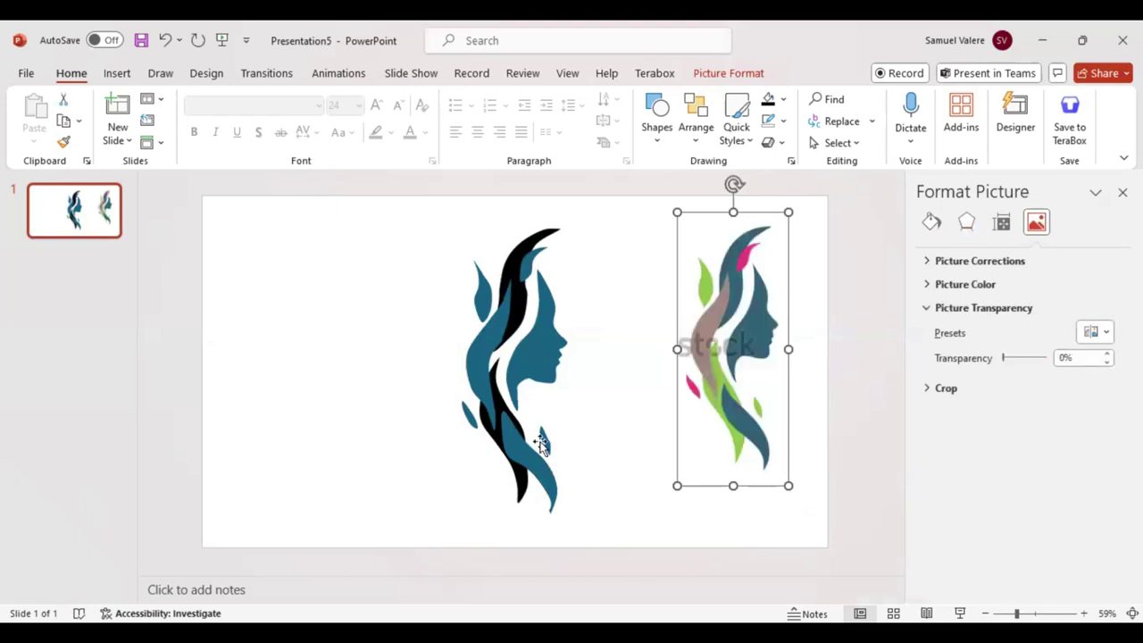
key(Tab)
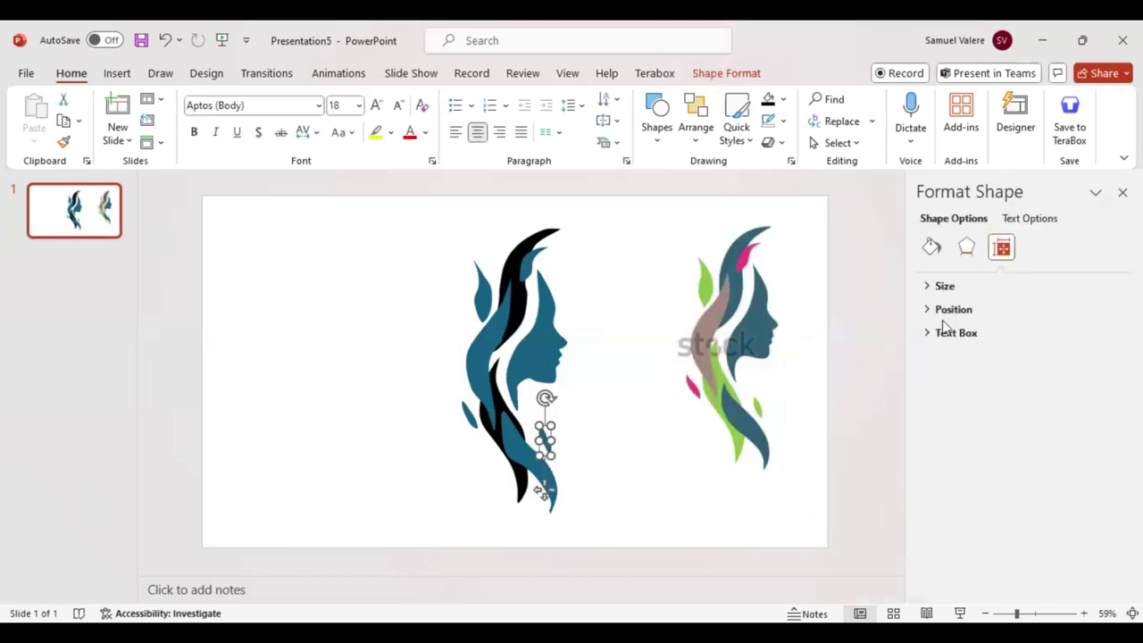
Step: Turn the small shape, the black hair strip and the small top leaf green
click(929, 248)
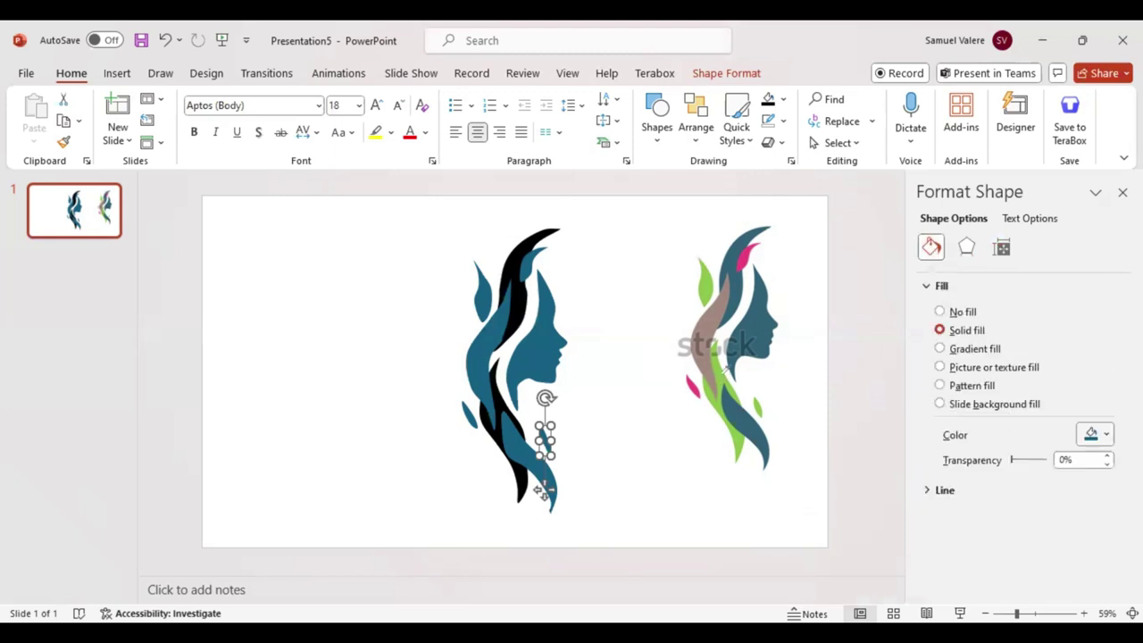
key(F4)
click(520, 486)
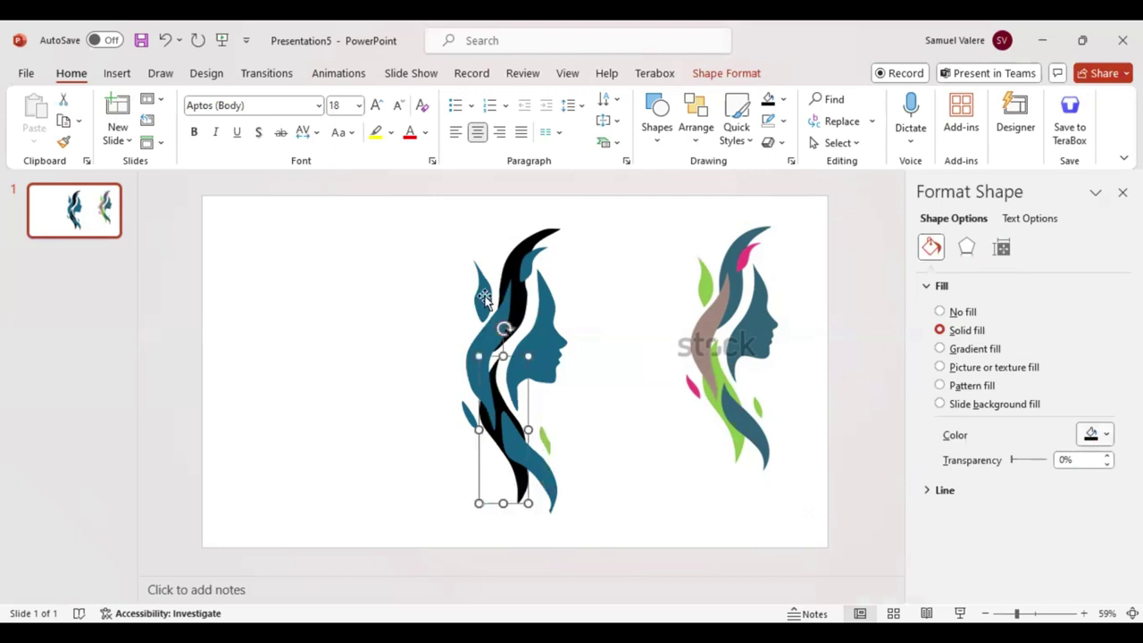
key(F4)
key(Tab)
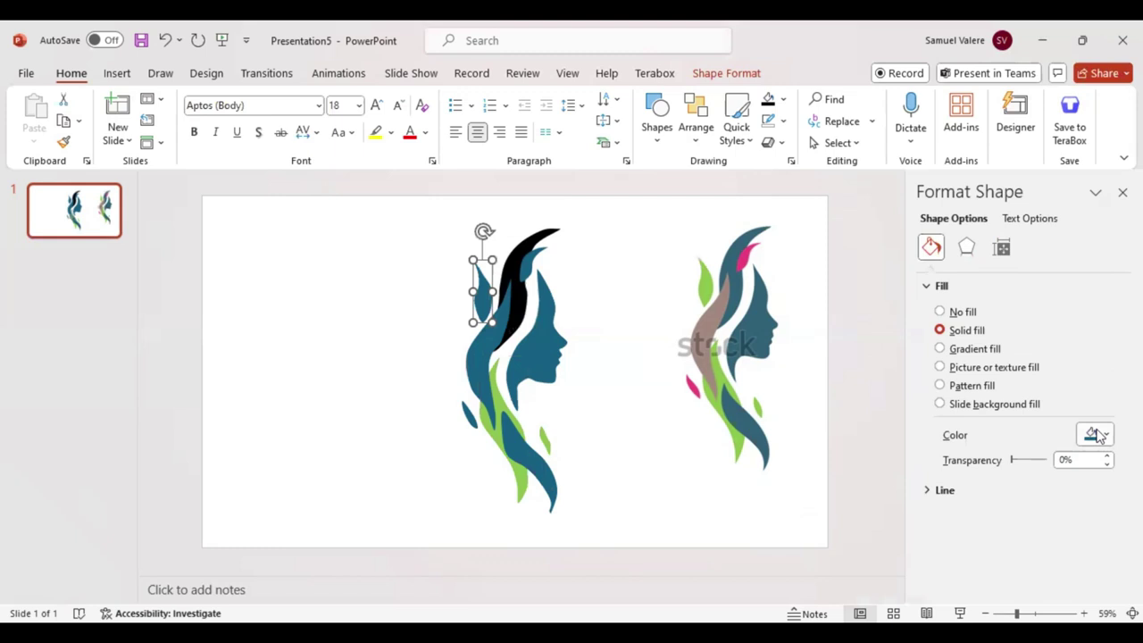
key(F4)
Step: Fill the small hair shape pink and the left strand with taupe sampled from the reference
click(470, 415)
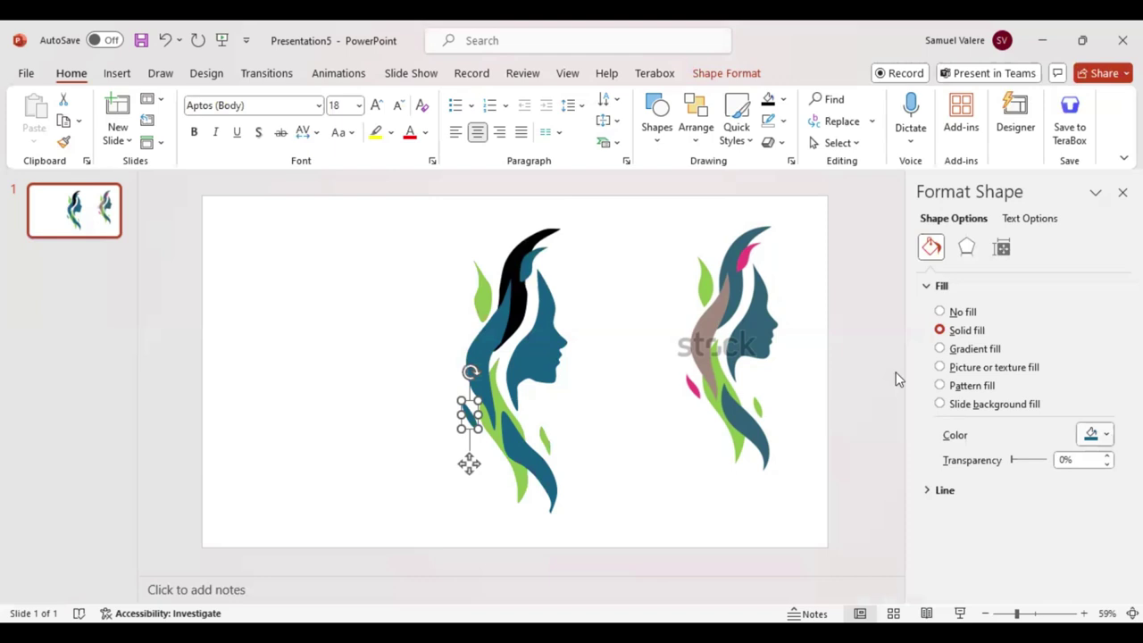
click(527, 264)
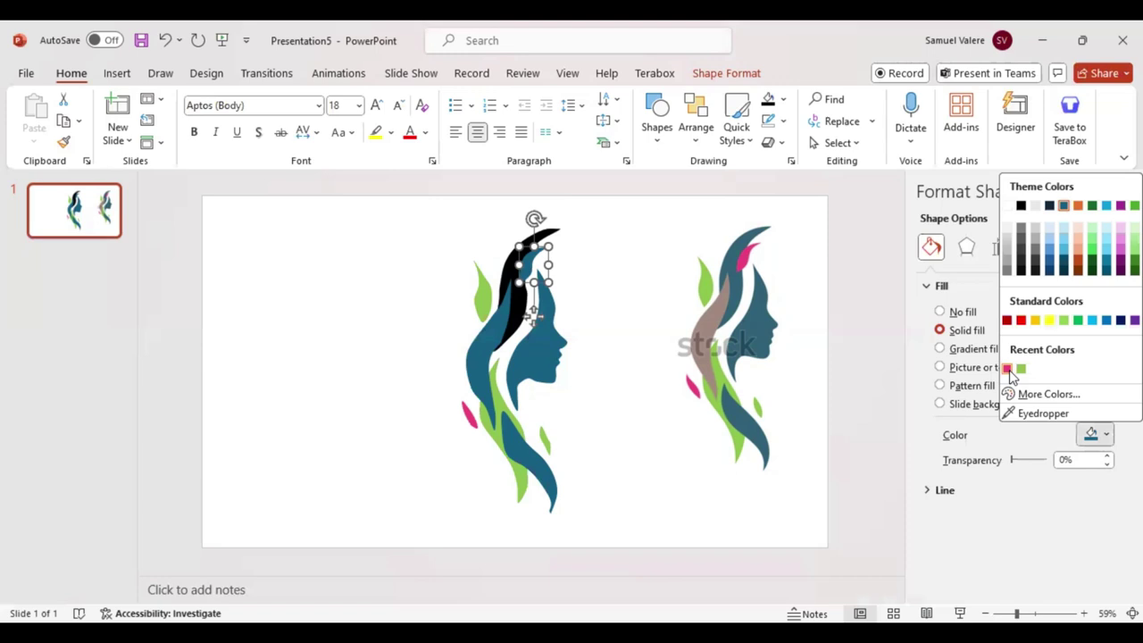
click(1007, 369)
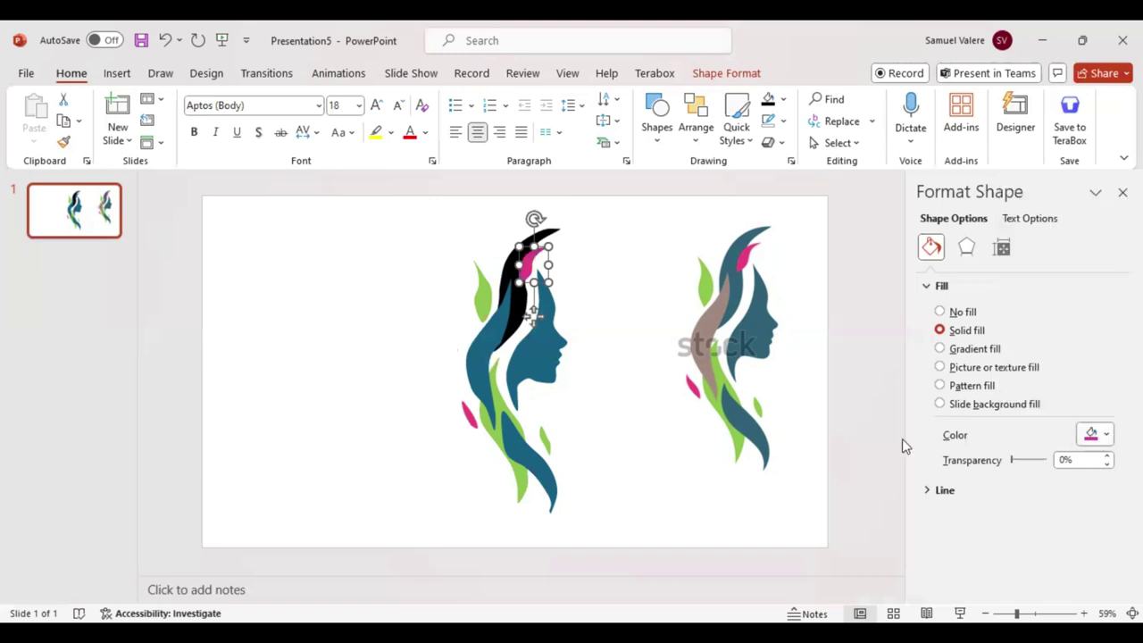
key(Tab)
click(1099, 432)
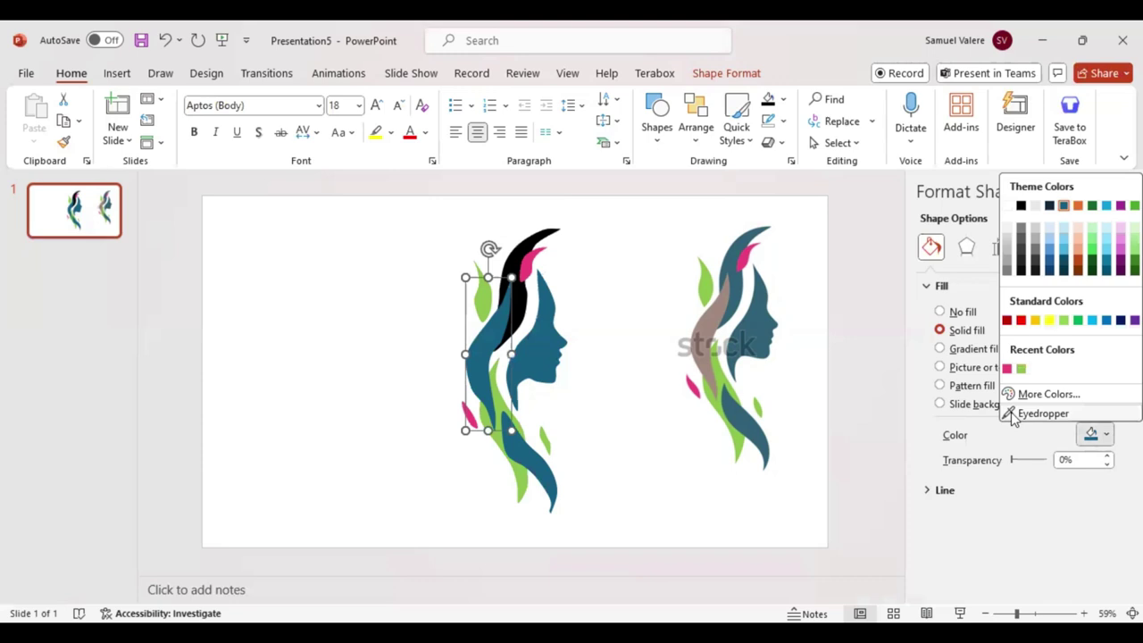
click(711, 316)
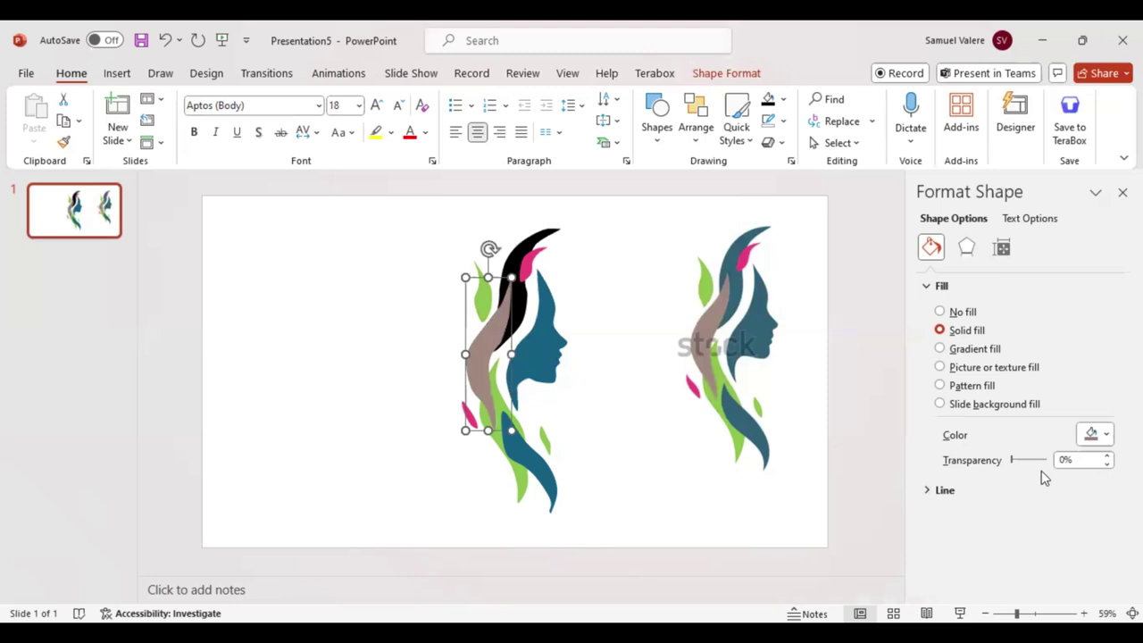
Step: Colour both remaining near-black hair strands teal
click(552, 235)
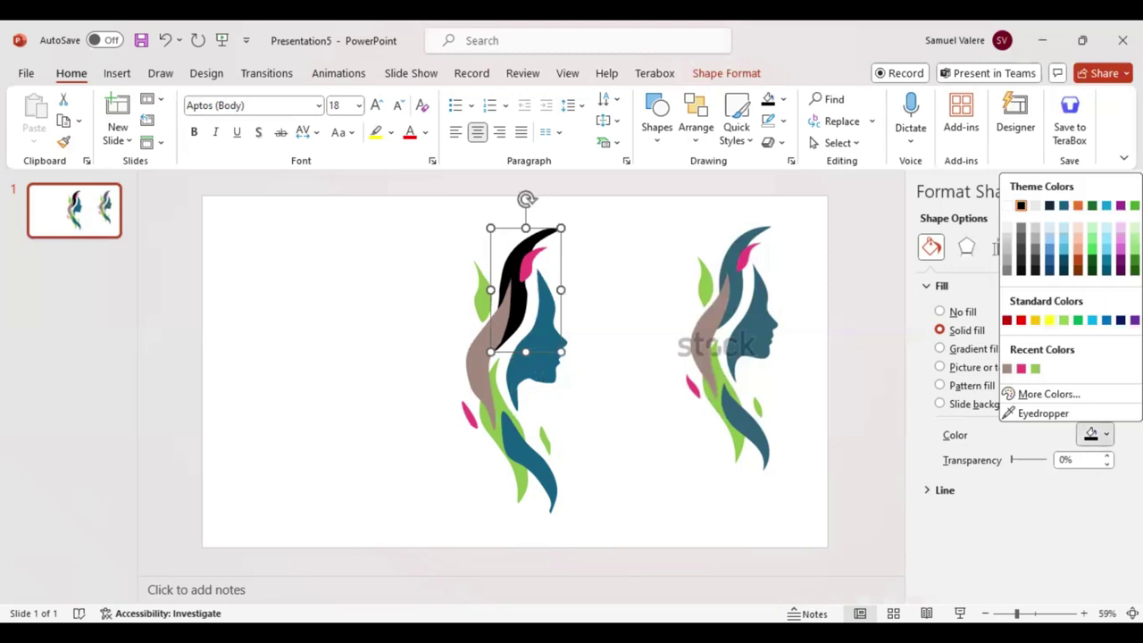
click(1107, 437)
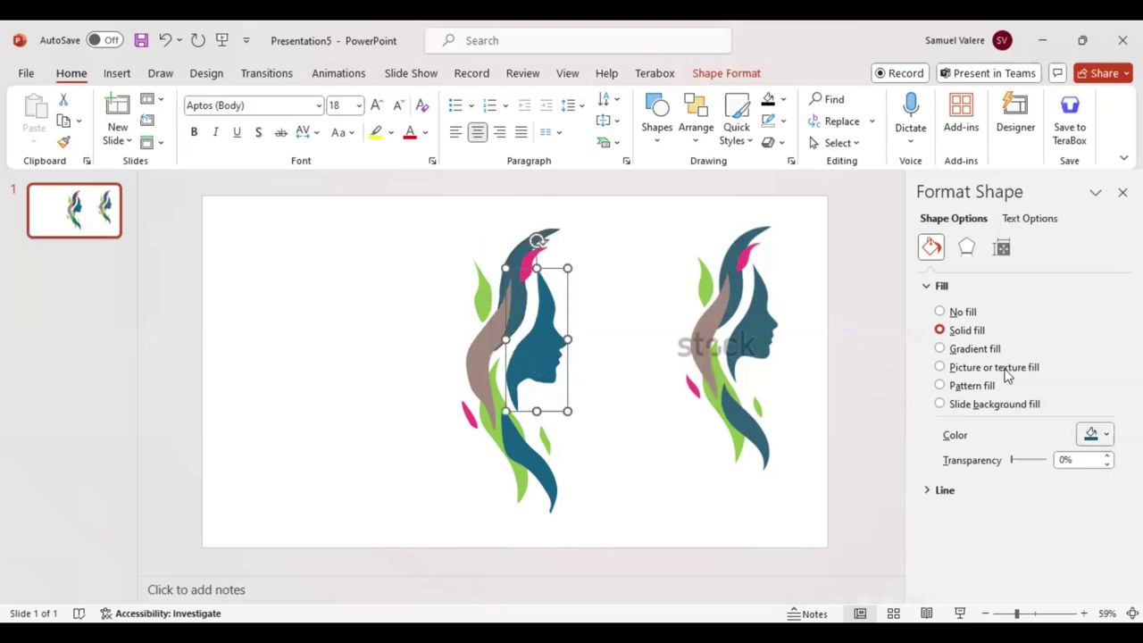
key(Tab)
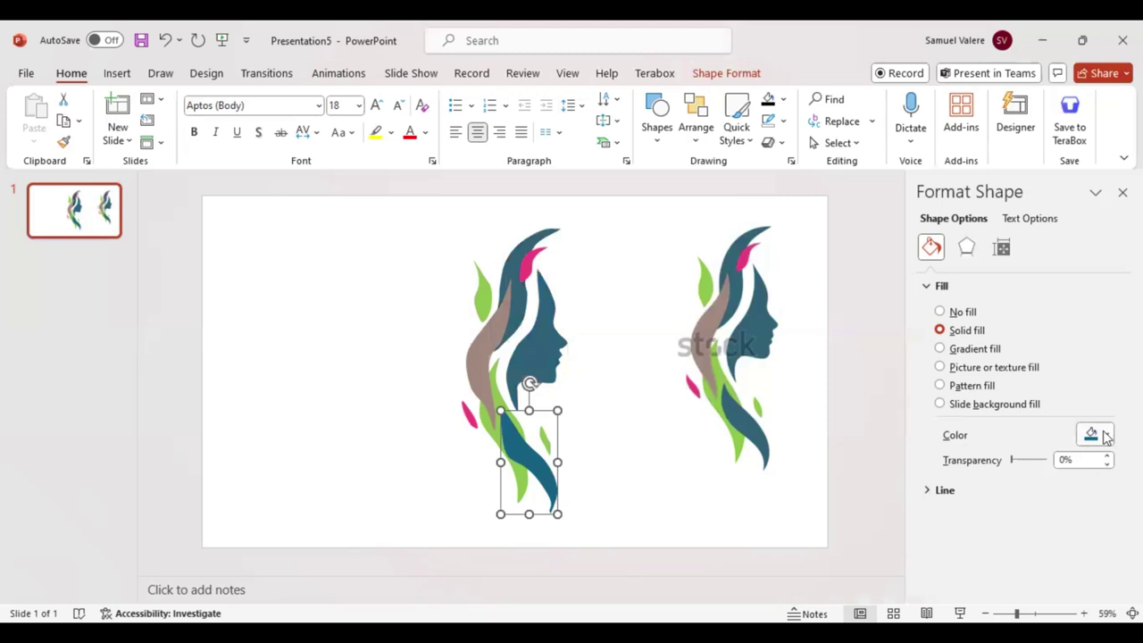
click(1106, 436)
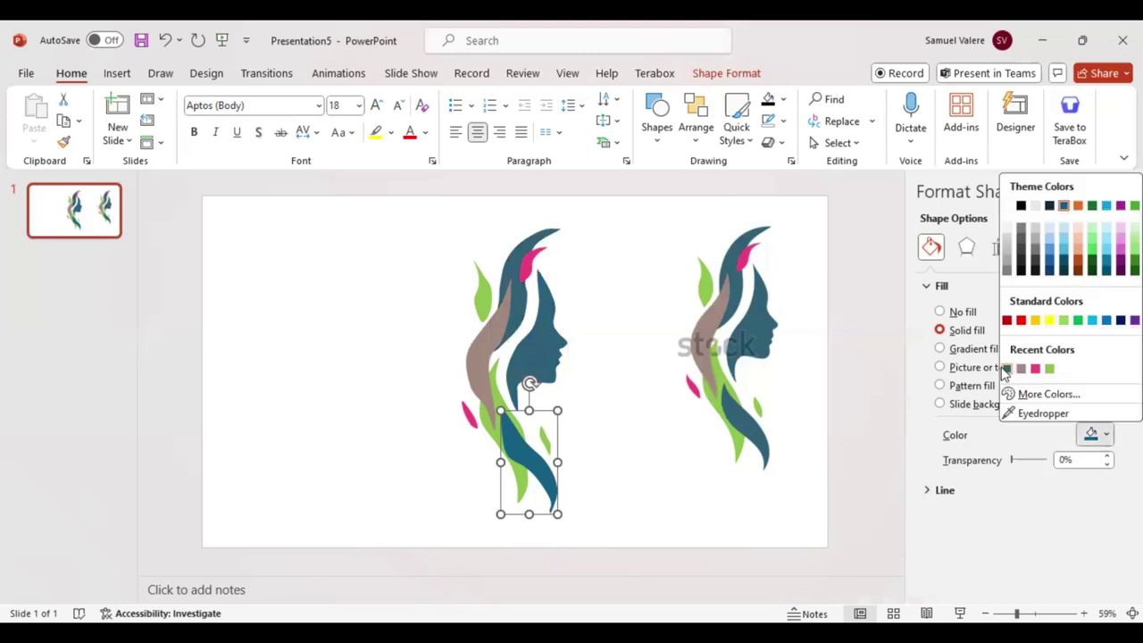
click(732, 456)
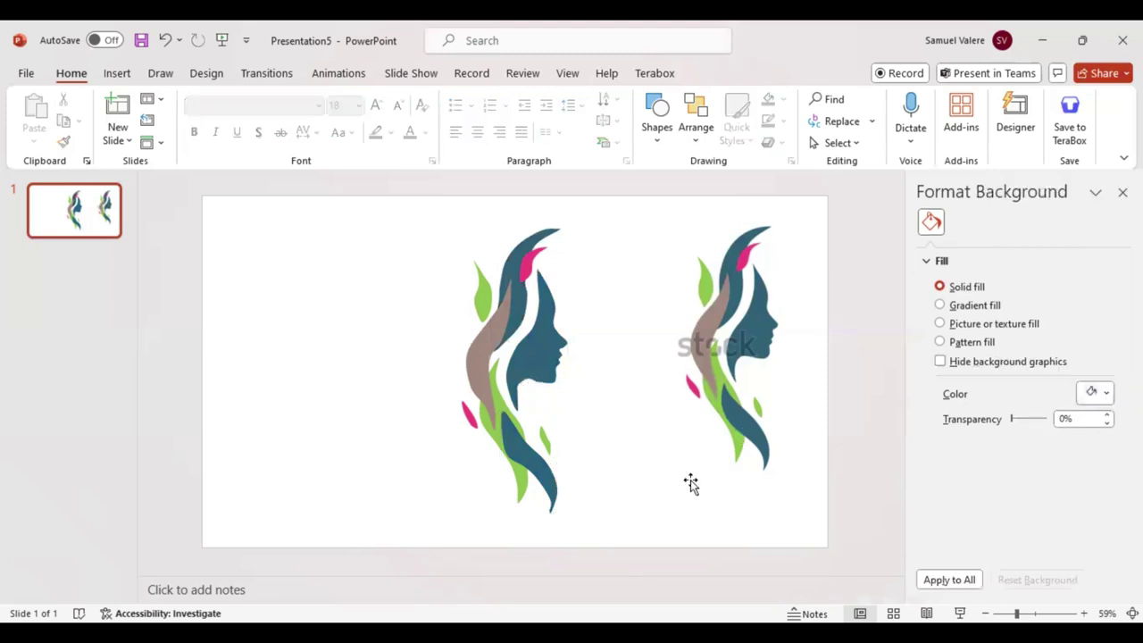
Step: Shrink the reference picture to a small thumbnail in the slide's top-right corner
click(691, 482)
drag(676, 487, 758, 284)
drag(794, 245, 825, 227)
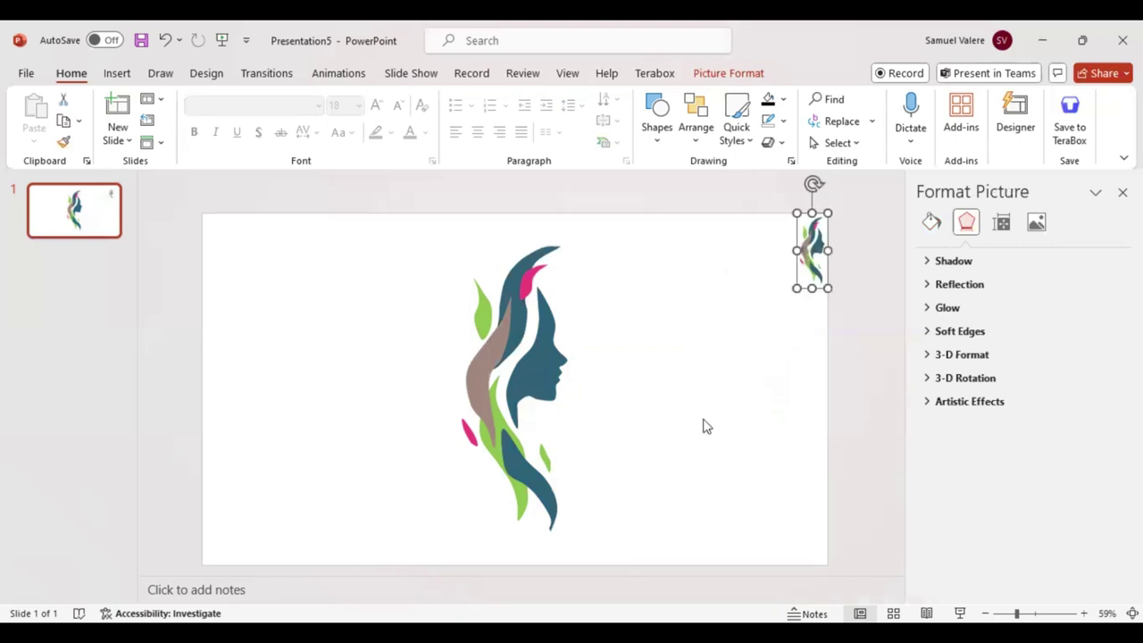